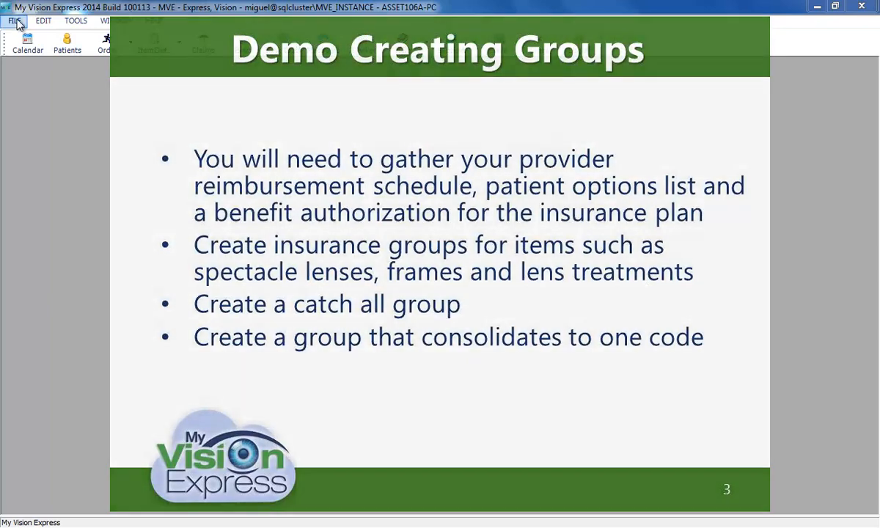
- Open the insurance groups of the MVE 2014 insurance company from the insurance companies setup
left_click(15, 21)
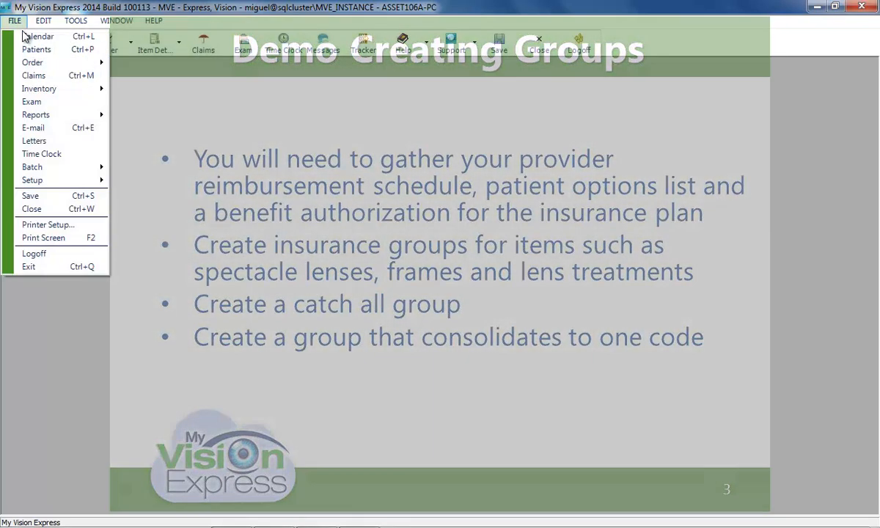
mouse_move(39, 182)
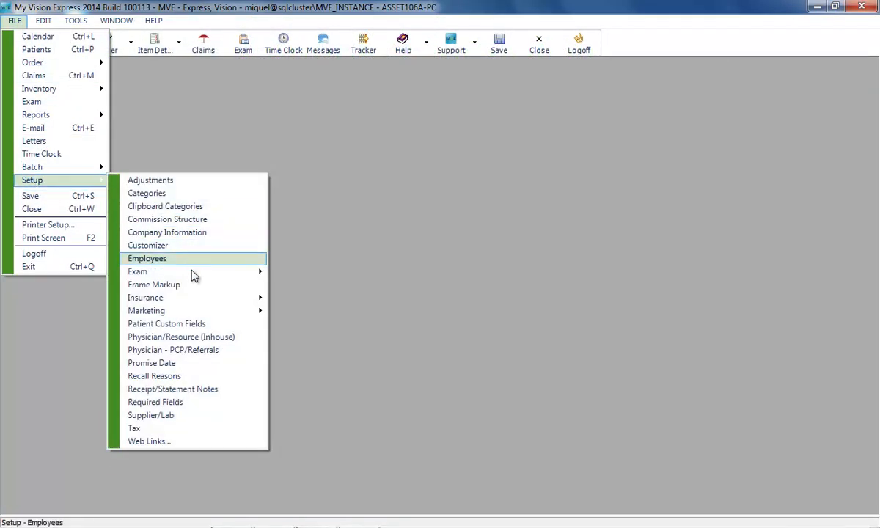
mouse_move(196, 300)
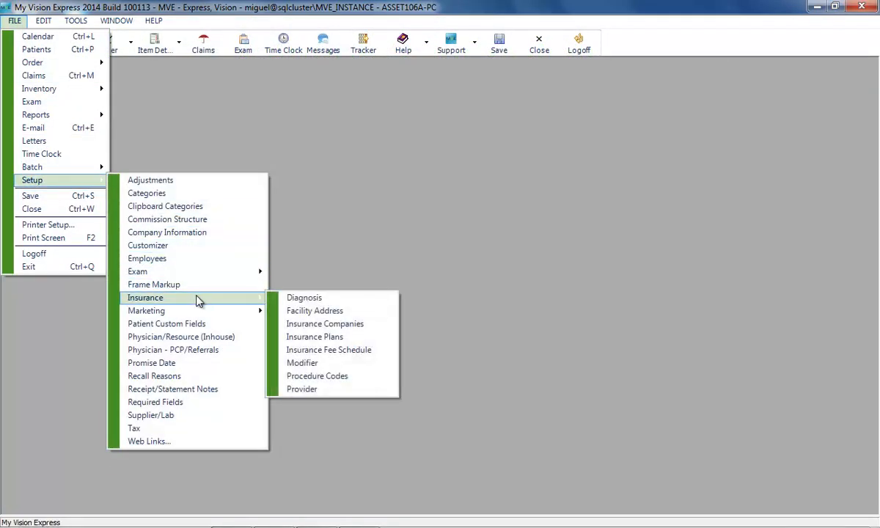
left_click(329, 326)
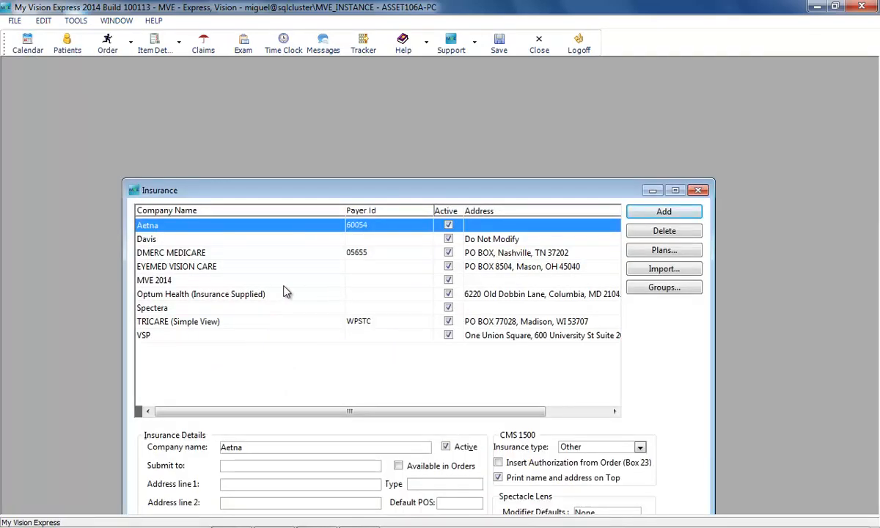
left_click(165, 279)
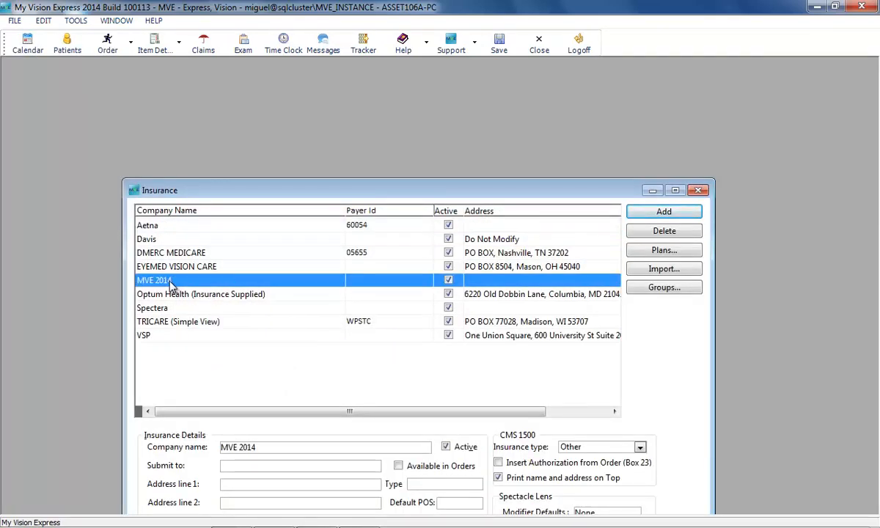
left_click(662, 287)
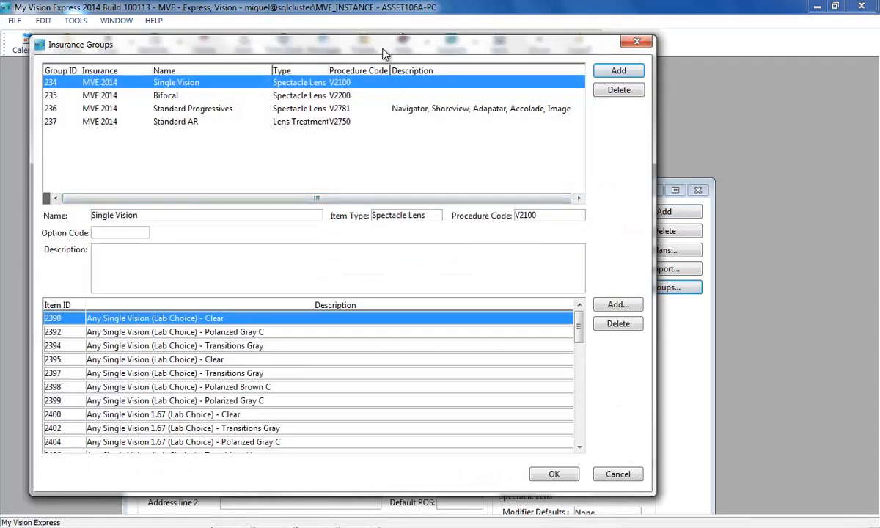
left_click_drag(382, 49, 382, 26)
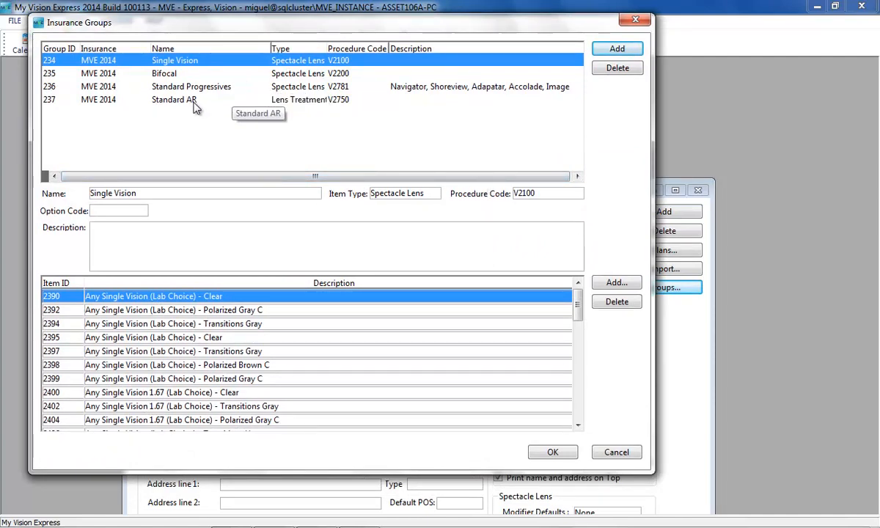
- Add an insurance group named Premium AR with item type Lens Treatments and procedure code V2750
left_click(608, 50)
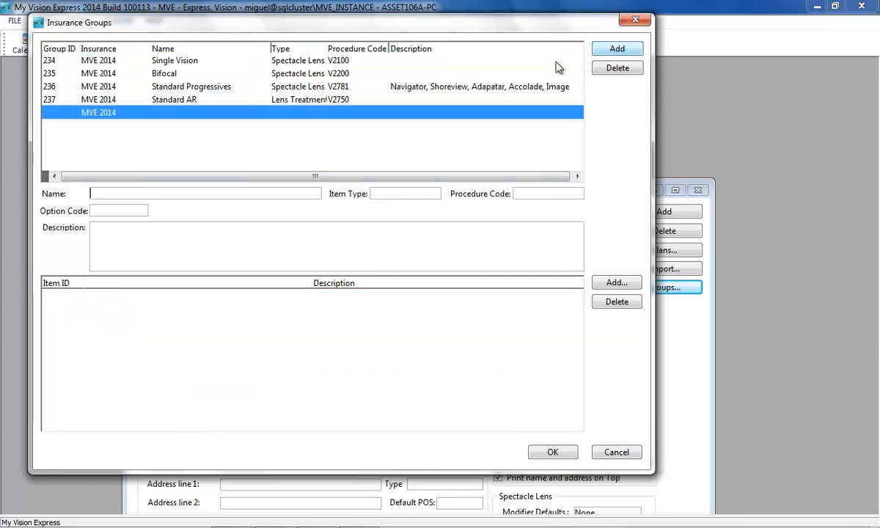
type("Prem")
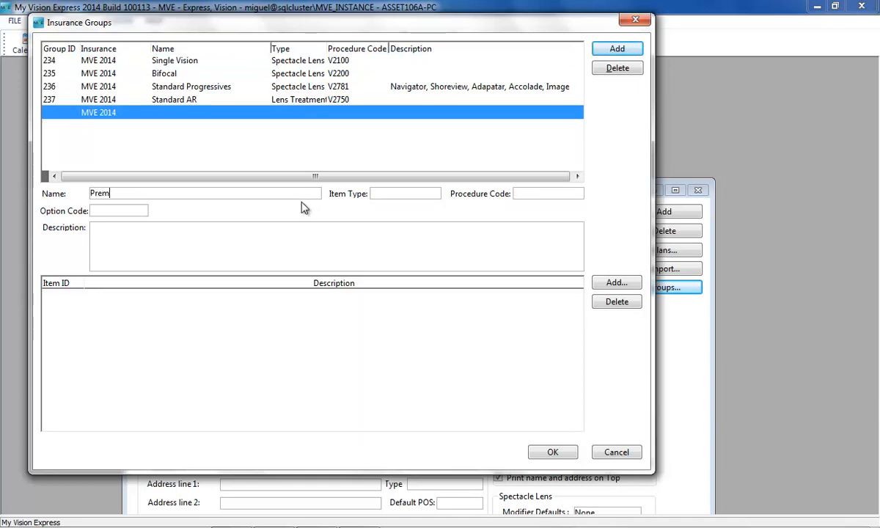
type("ium AR")
key("Tab")
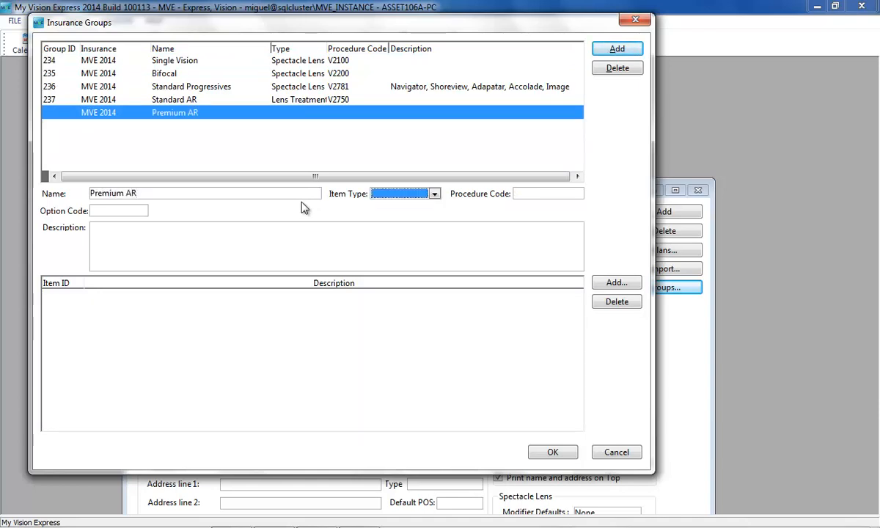
left_click(434, 196)
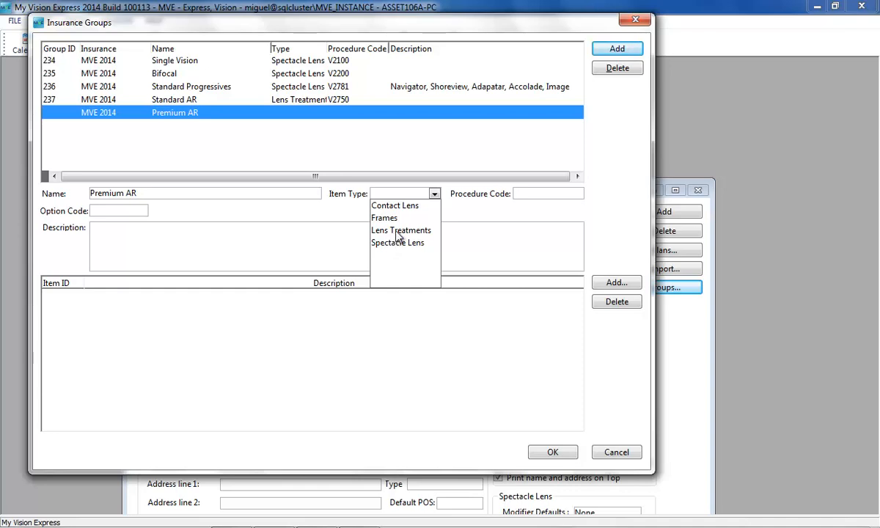
left_click(402, 194)
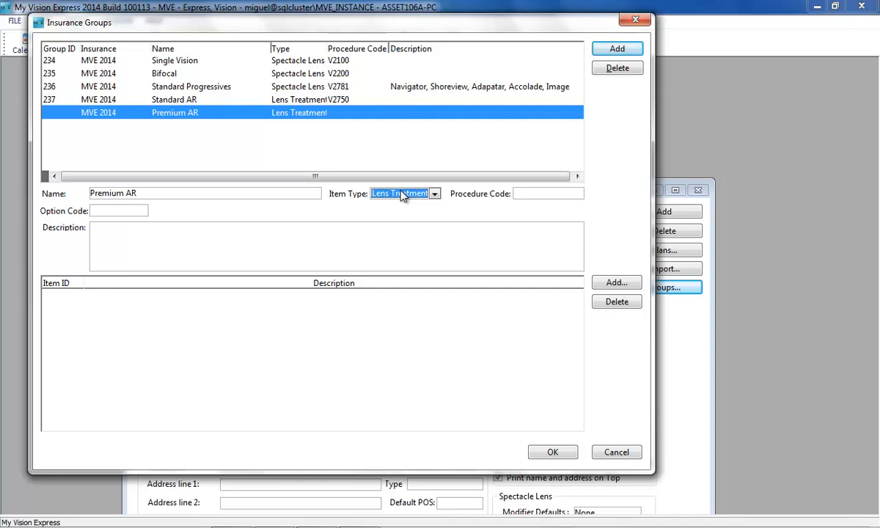
left_click(563, 195)
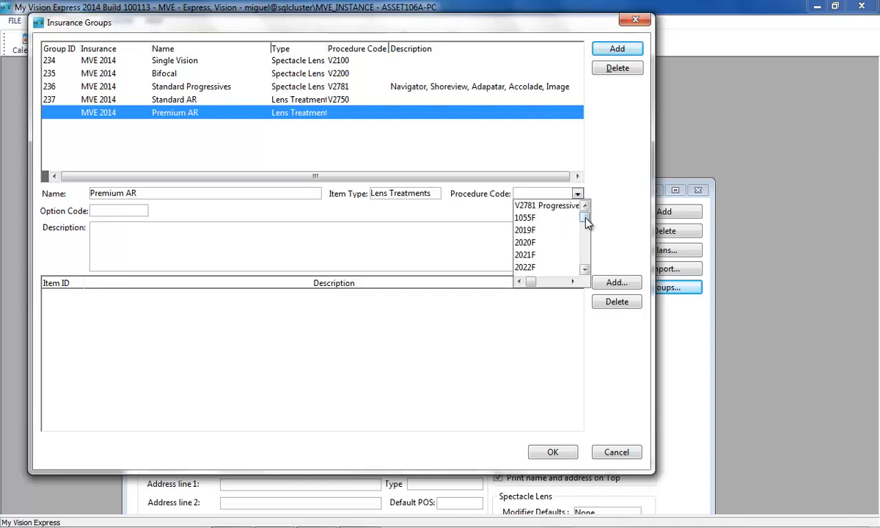
left_click_drag(584, 223, 586, 254)
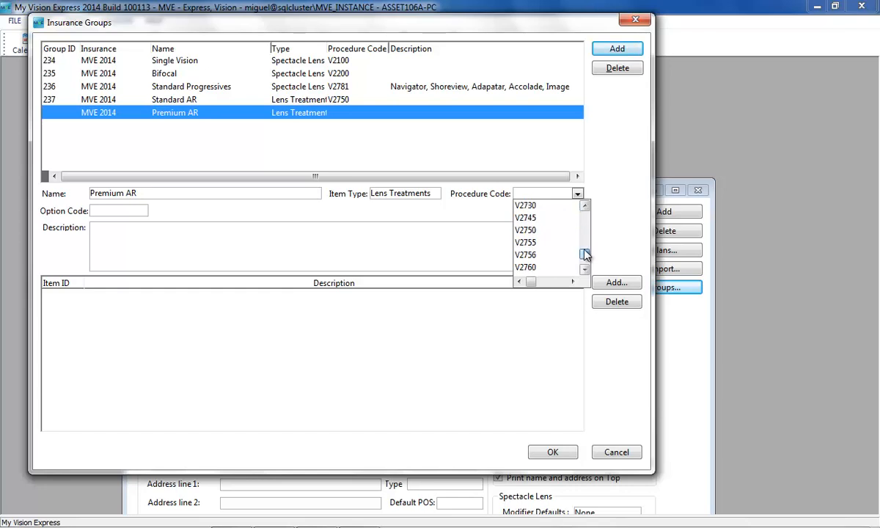
left_click(526, 230)
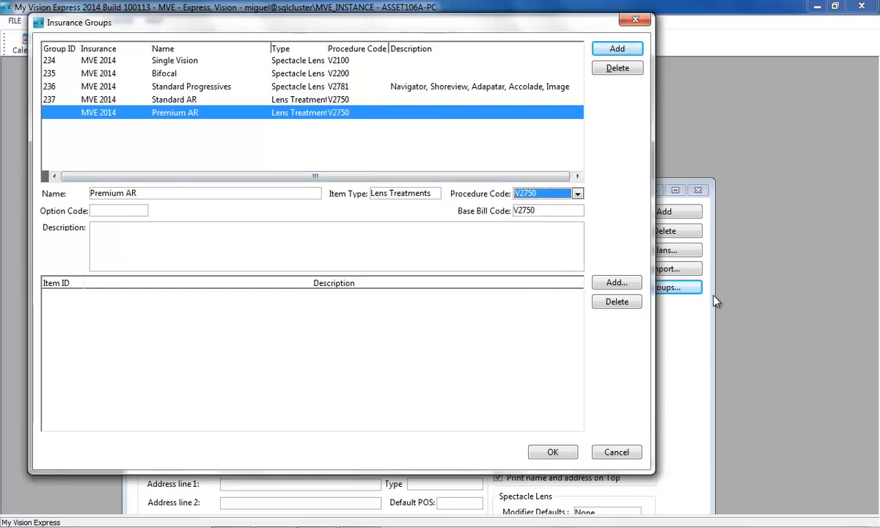
- Open the inventory selection for the Premium AR group and check the coatings already assigned to Standard AR
left_click(617, 283)
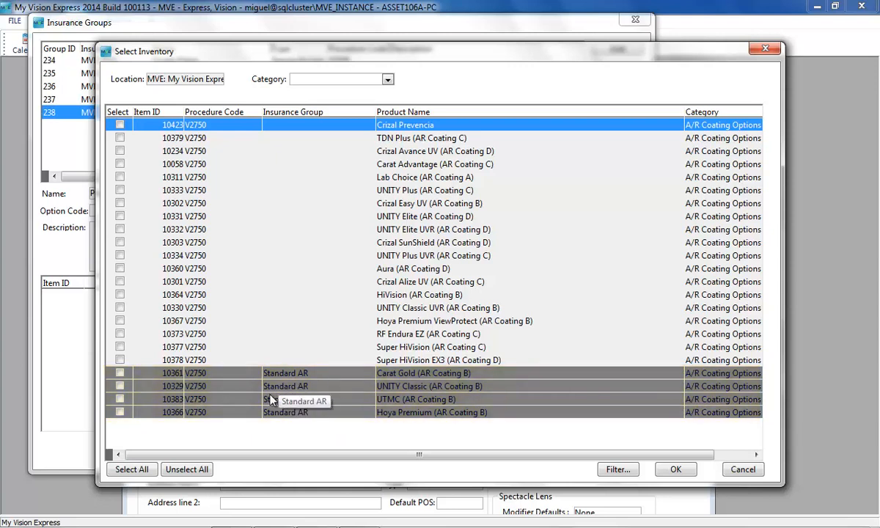
left_click(282, 398)
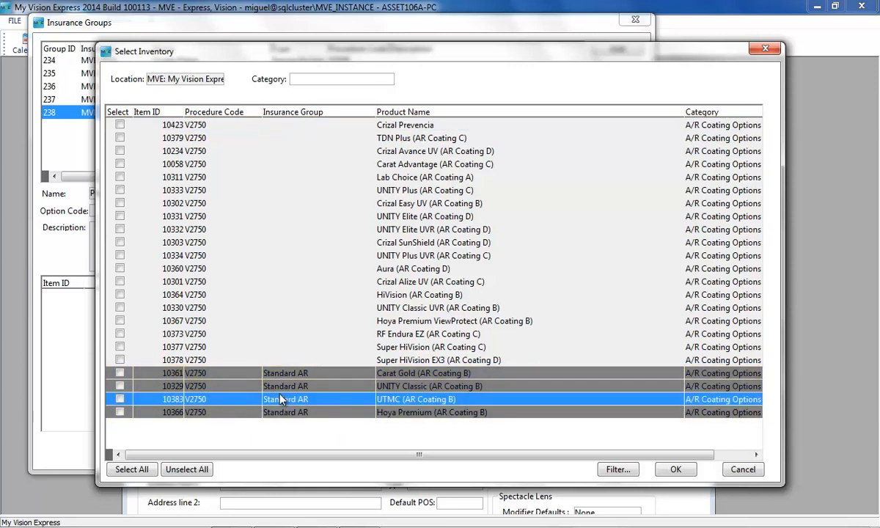
left_click(281, 386)
left_click(275, 373)
left_click(275, 398)
left_click(119, 125)
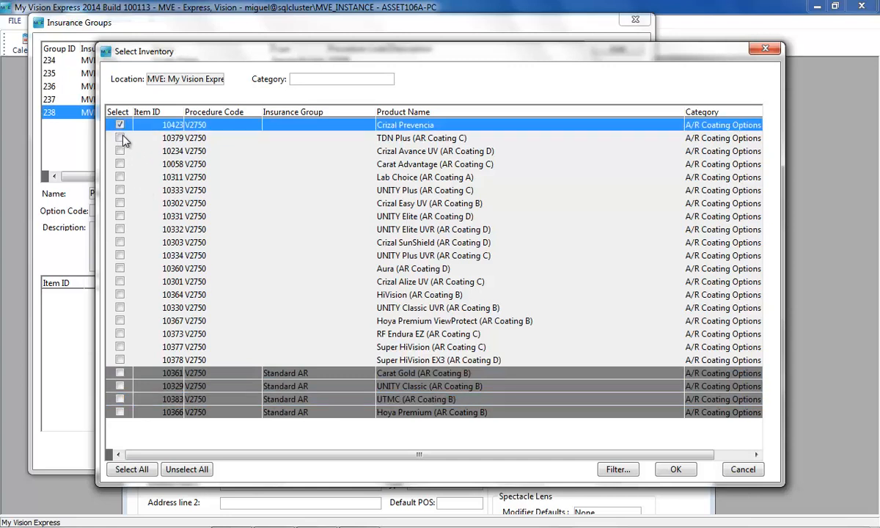
left_click(120, 138)
left_click(120, 151)
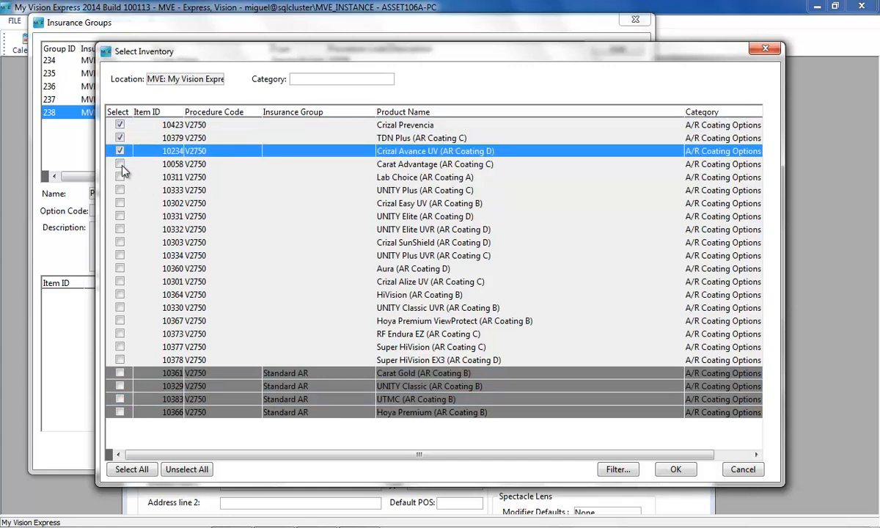
left_click(120, 164)
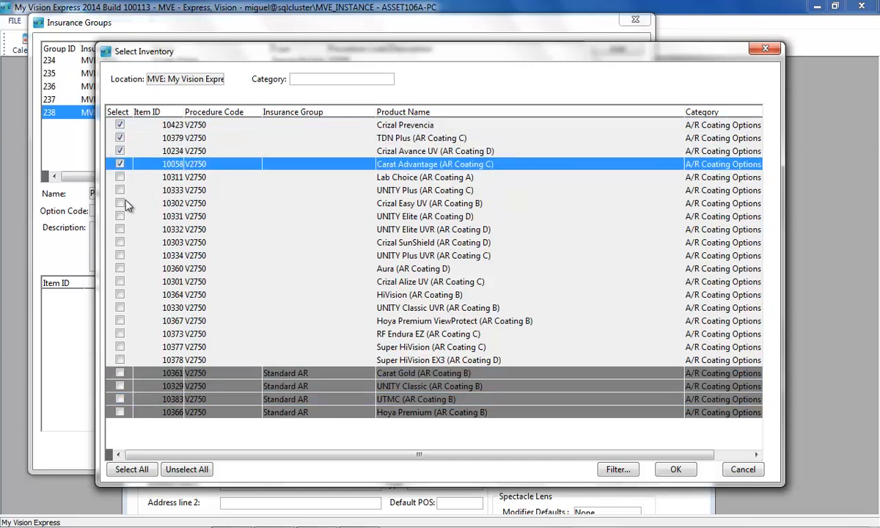
left_click(126, 469)
left_click(192, 470)
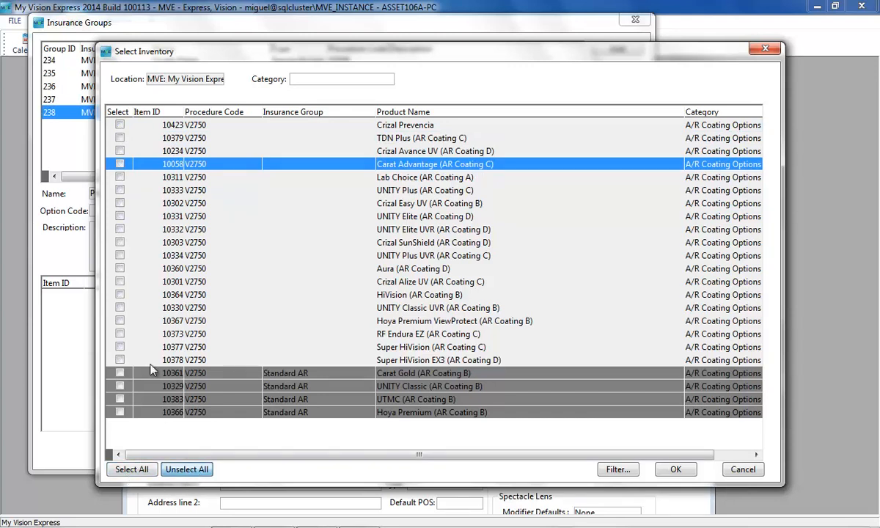
- Add the consecutive coatings from Crizal Prevencia through Crizal SunShield (AR Coating D) to the Premium AR group
left_click(121, 126)
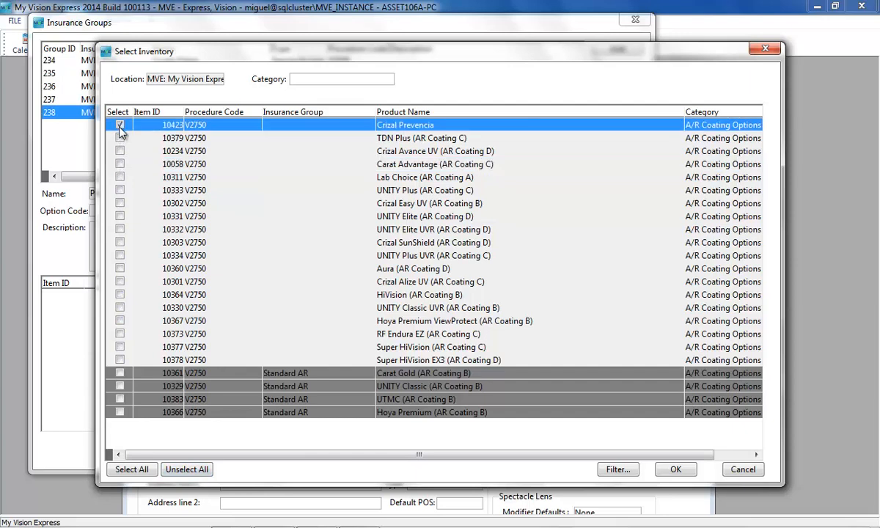
left_click(120, 244, "shift")
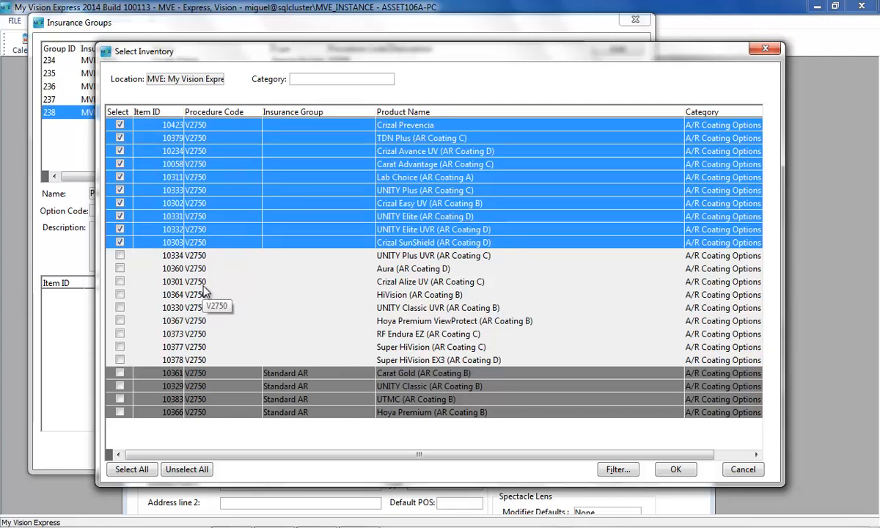
left_click(681, 471)
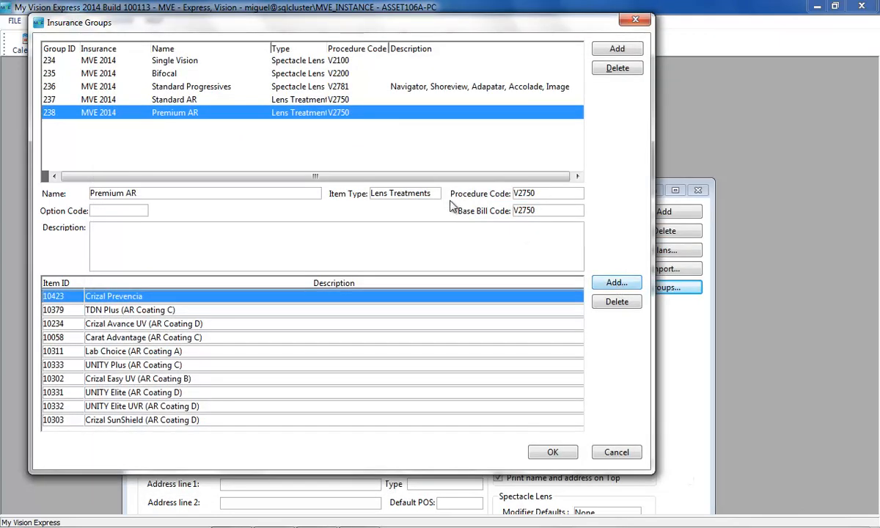
- Add all lenses with the Image lens style to the Standard Progressives group
left_click(216, 91)
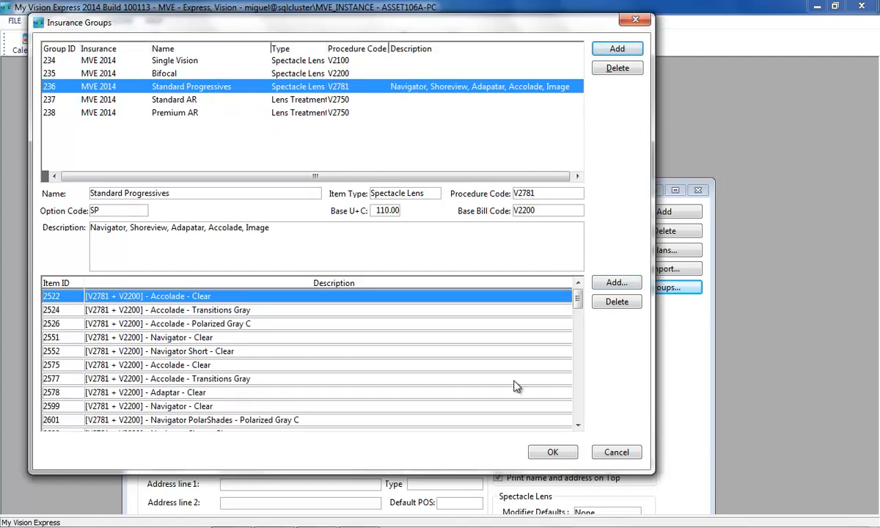
mouse_move(576, 298)
left_mouse_down()
mouse_move(577, 409)
mouse_move(579, 301)
left_mouse_up()
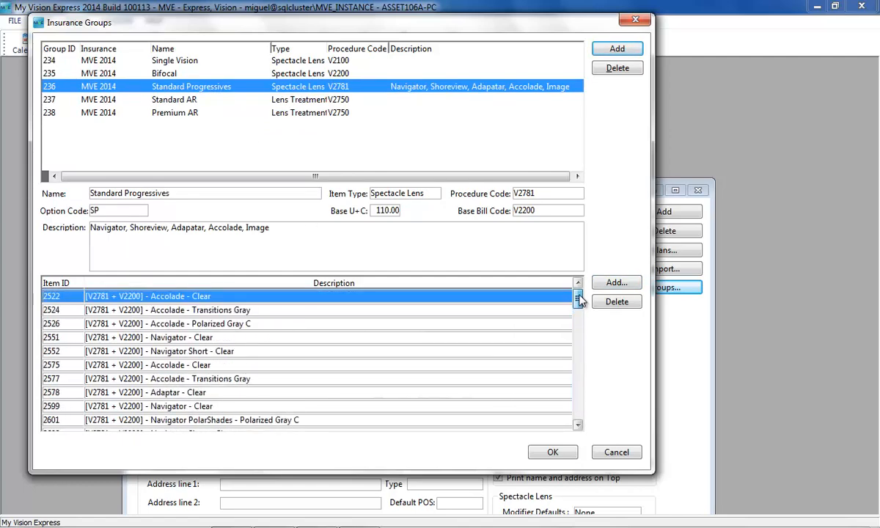
left_click(615, 283)
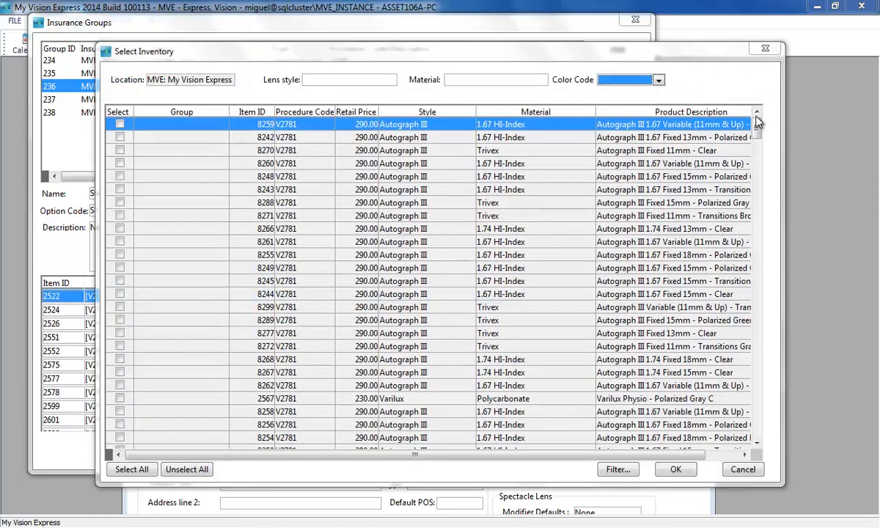
left_click(759, 207)
left_click_drag(758, 208, 720, 119)
left_click(349, 79)
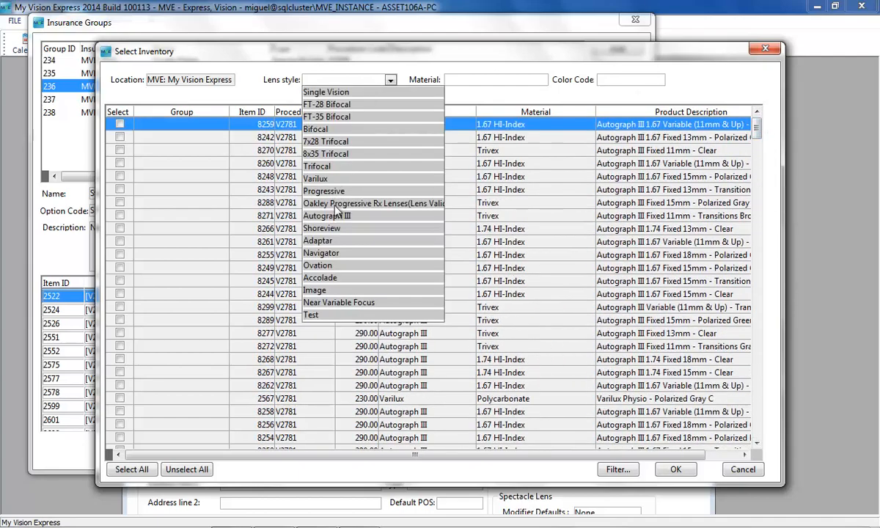
left_click(323, 290)
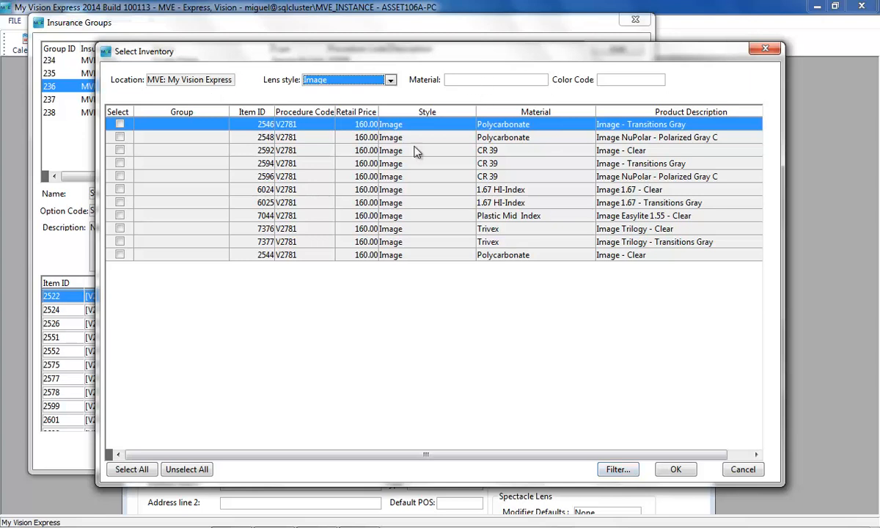
left_click(129, 470)
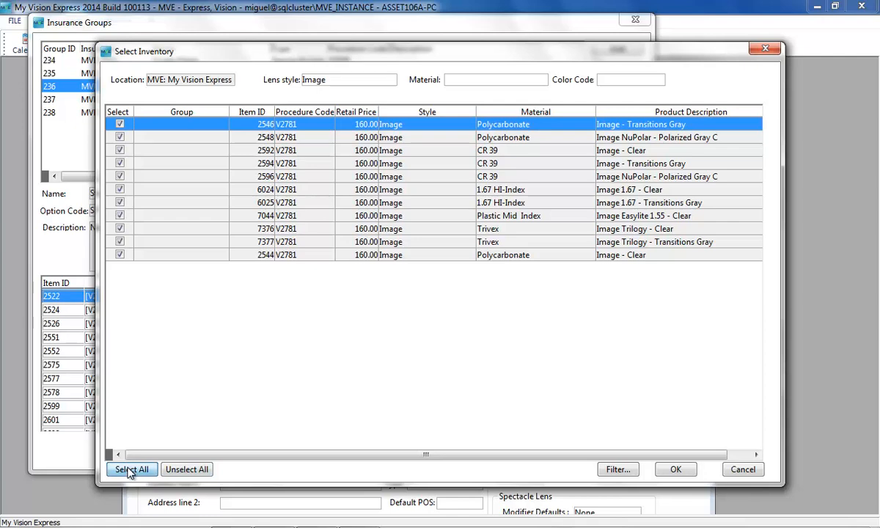
left_click(675, 469)
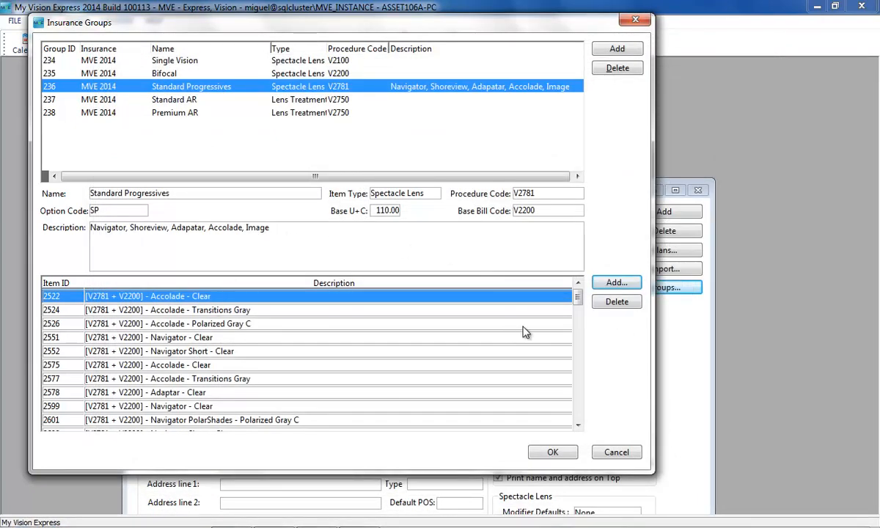
- Add lens item 8256, an Autograph III 1.67 Fixed 18mm, to the Standard Progressives group and review its item list
left_click(622, 284)
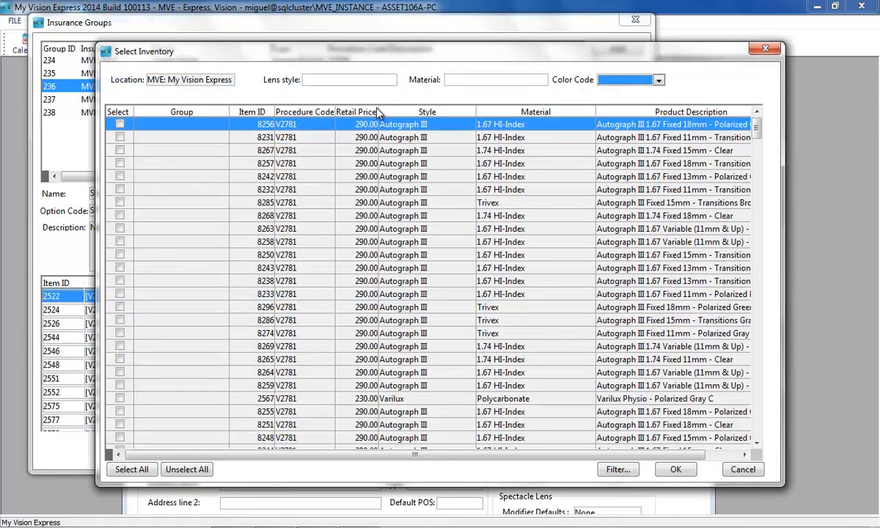
left_click(388, 124)
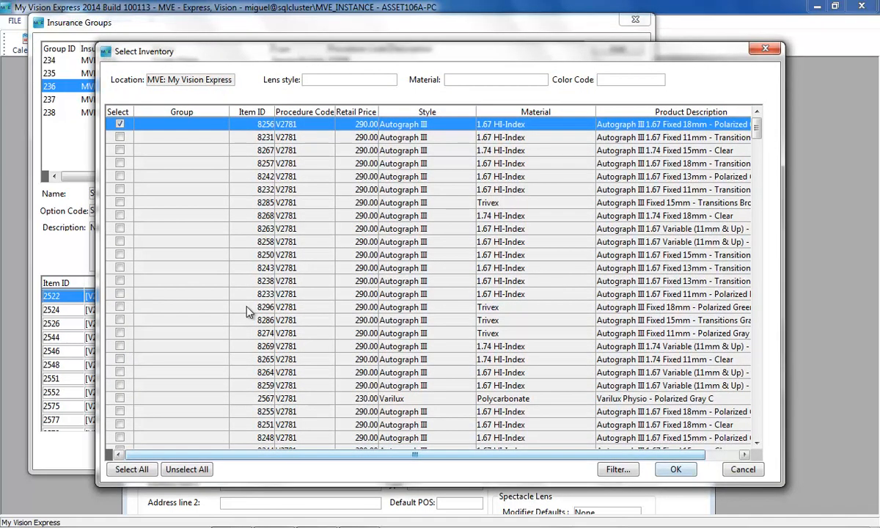
left_click(678, 469)
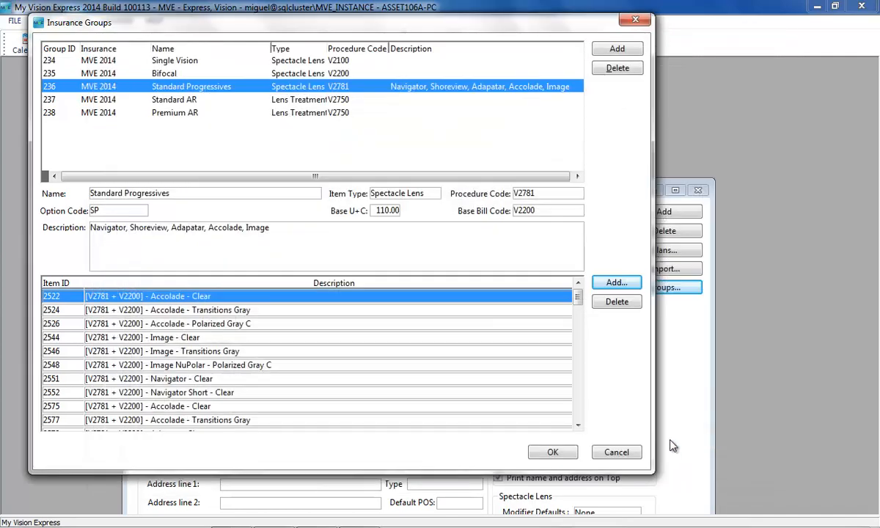
scroll(579, 308, "down", 1)
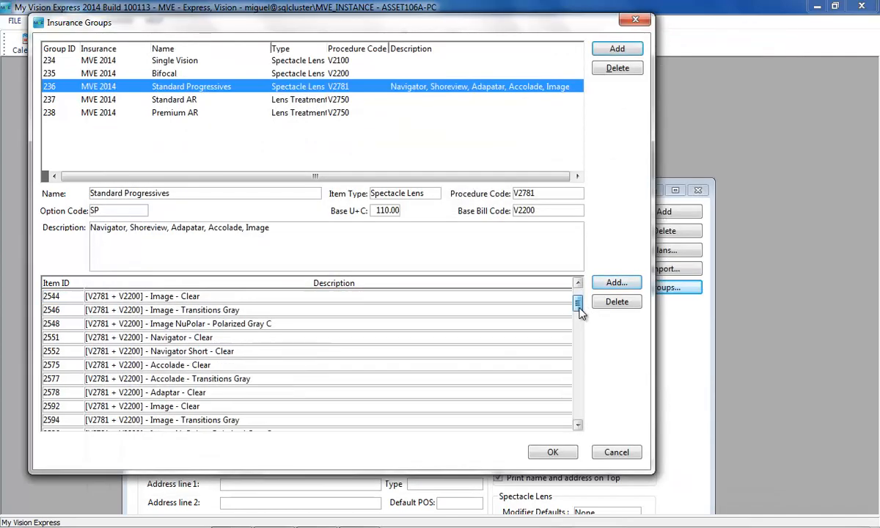
- Remove item 8256, the Autograph III 1.67 Fixed 18mm Polarized Green lens, from the Standard Progressives group
left_click_drag(579, 311, 578, 415)
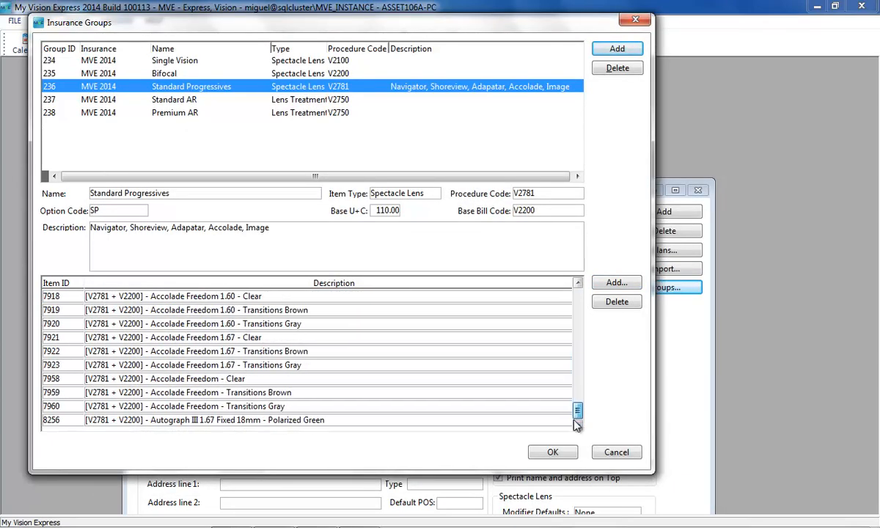
left_click(201, 422)
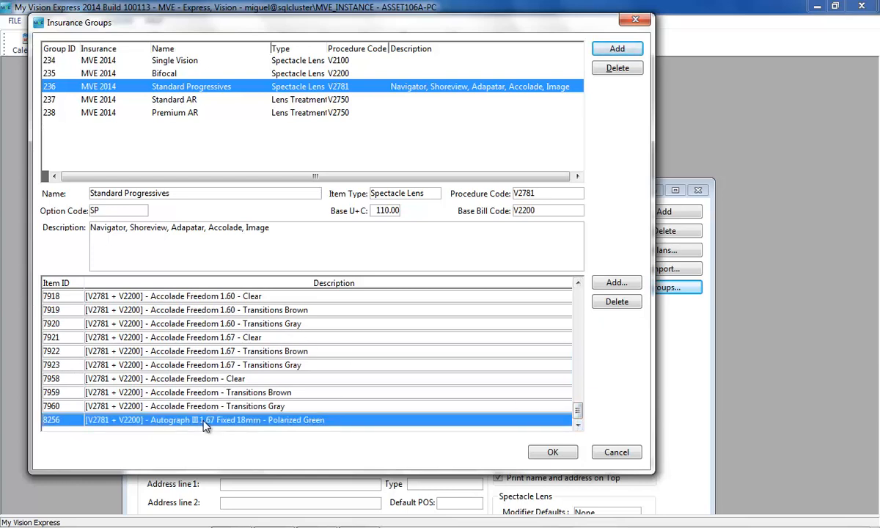
left_click(613, 305)
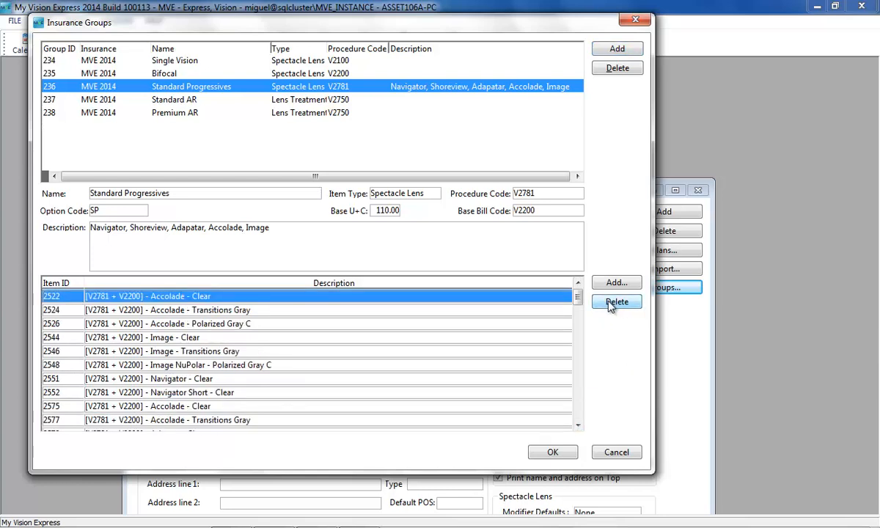
left_click_drag(578, 297, 578, 272)
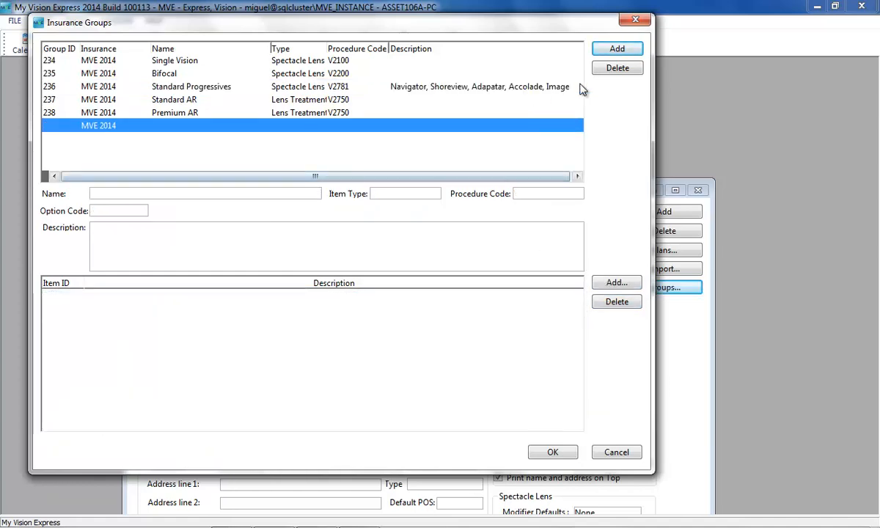
- Create a new MVE 2014 insurance group named Poly Polar with the item type Spectacle Lens
left_click(218, 197)
type("Poly P")
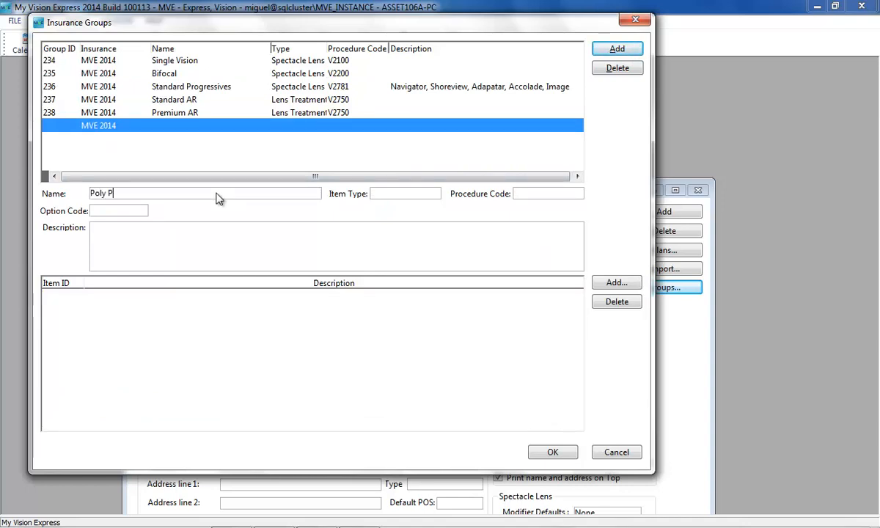
type("olar")
key("Tab")
key("s")
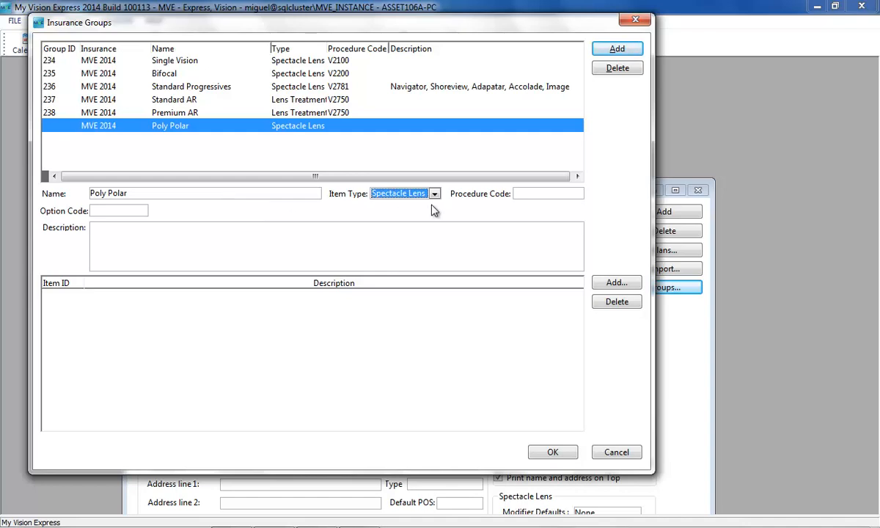
- Set the Poly Polar group's procedure code to ALL and its base bill code to V2762
left_click(555, 195)
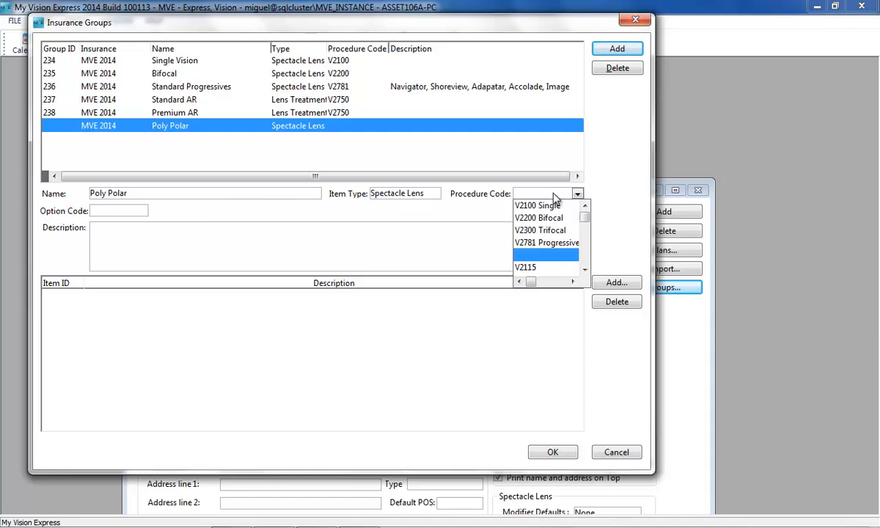
key("a")
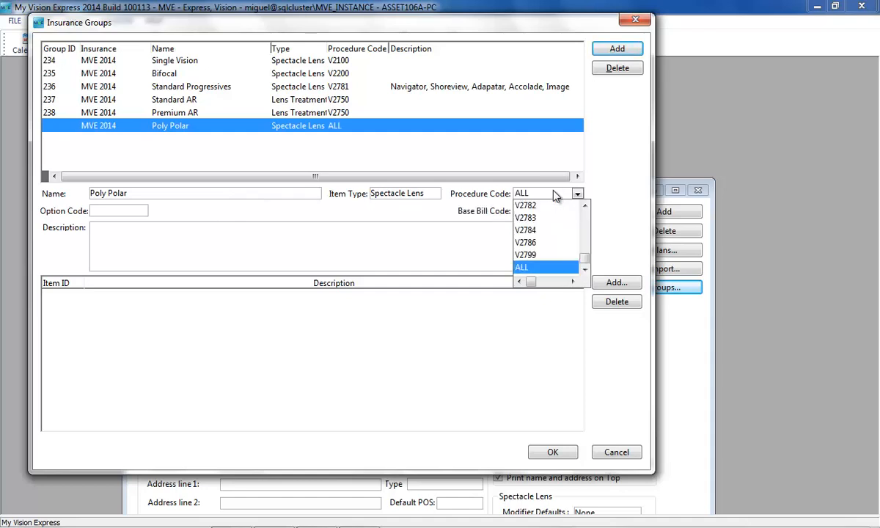
left_click(525, 271)
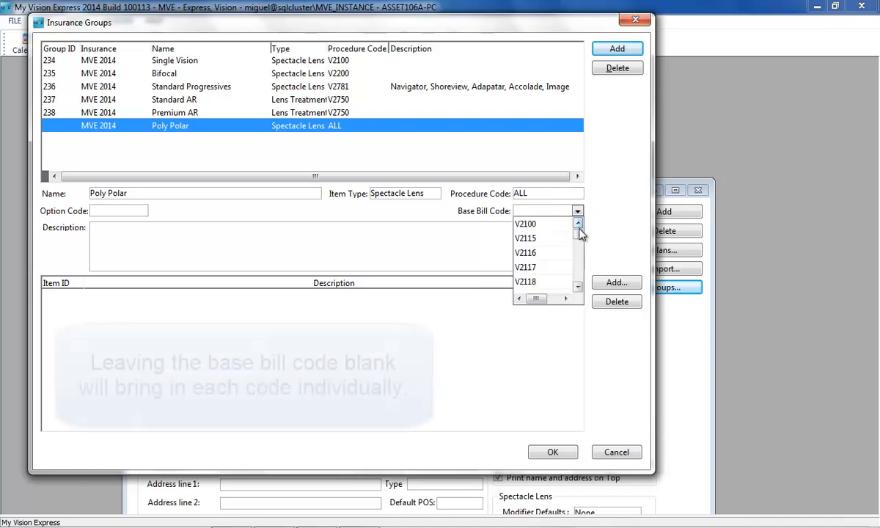
left_click_drag(579, 232, 576, 270)
left_click(535, 282)
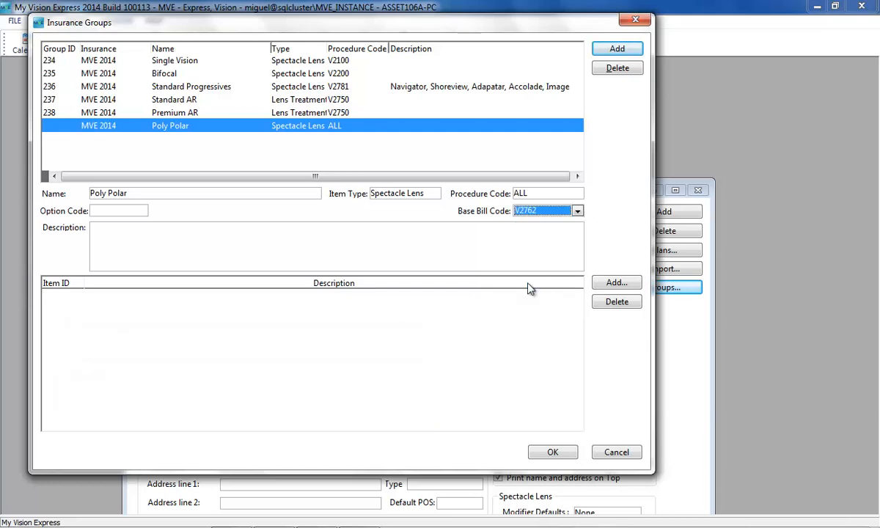
- Open the inventory selection for the Poly Polar group and filter it to Single Vision lenses in Polycarbonate
left_click(616, 283)
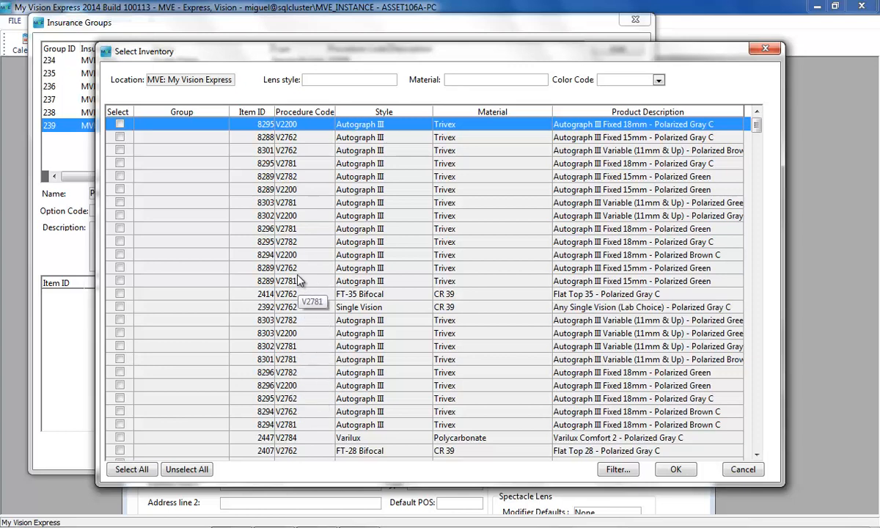
left_click(332, 81)
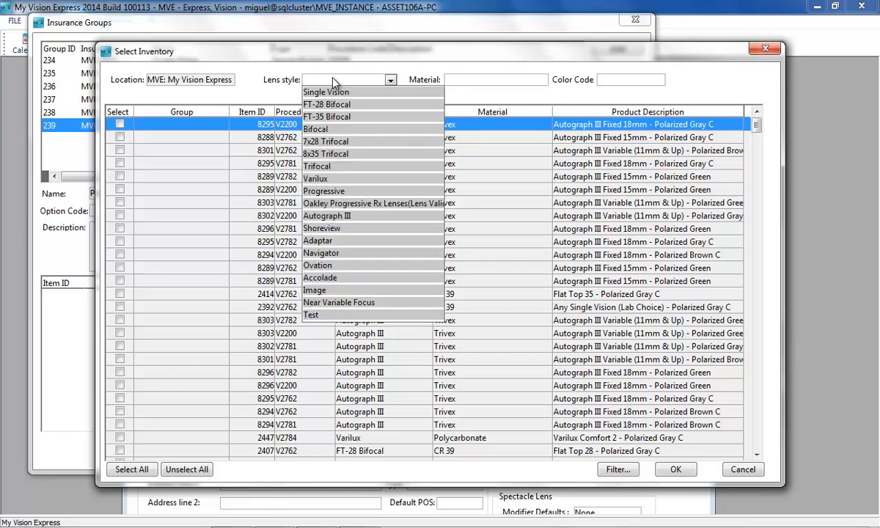
left_click(335, 93)
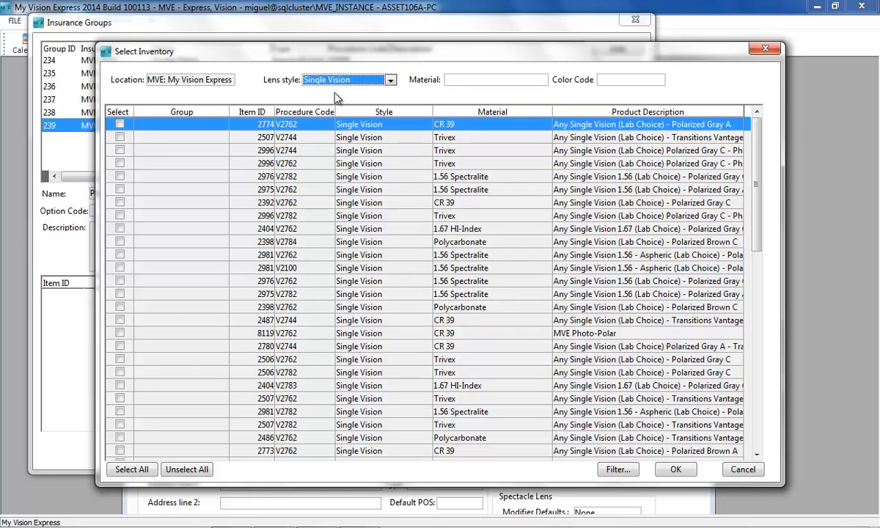
left_click(477, 81)
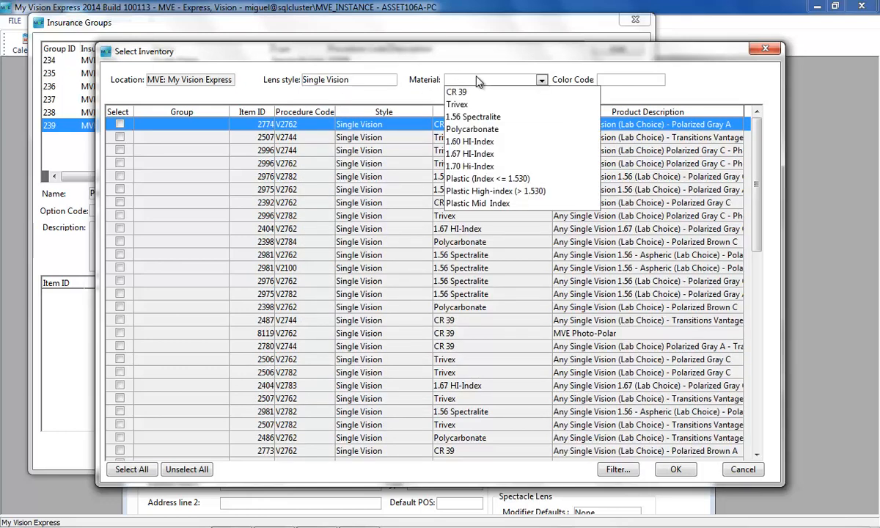
left_click(477, 130)
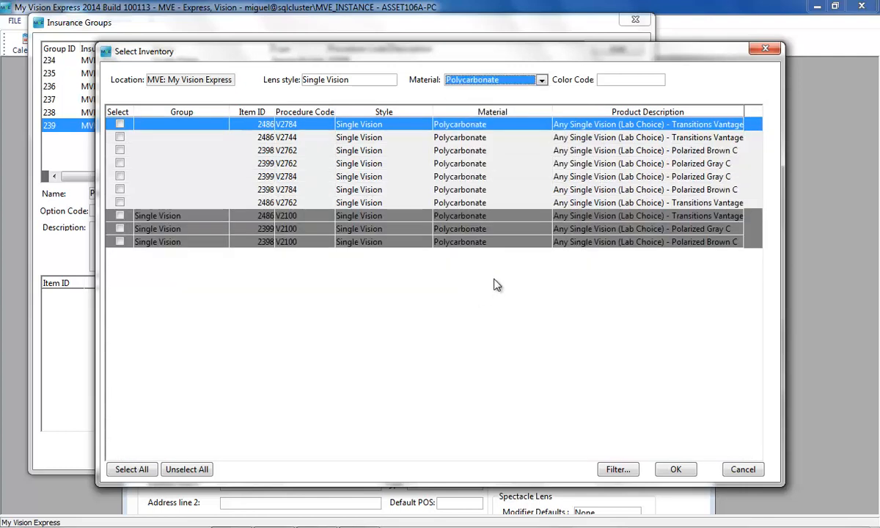
- Add the Polarized Brown C (2398) and Polarized Gray C (2399) lenses under both V2762 and V2784 to Poly Polar, and save the groups
left_click(119, 150)
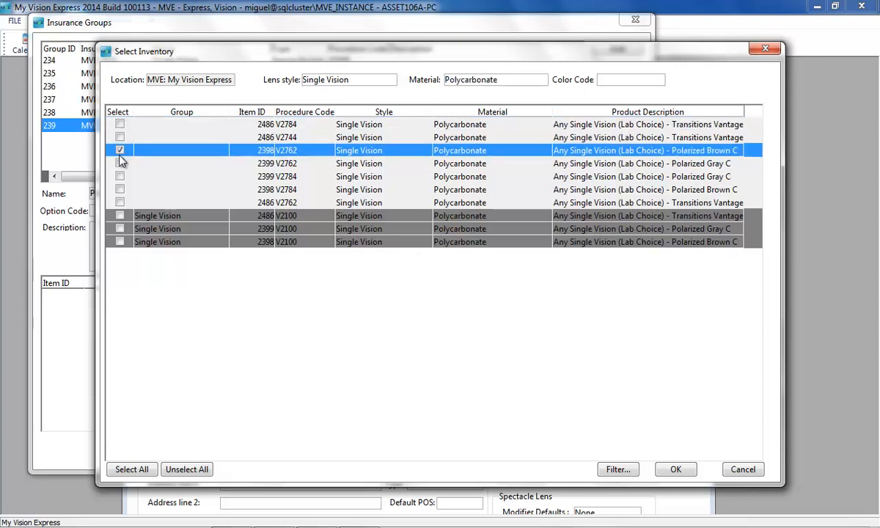
left_click(120, 164)
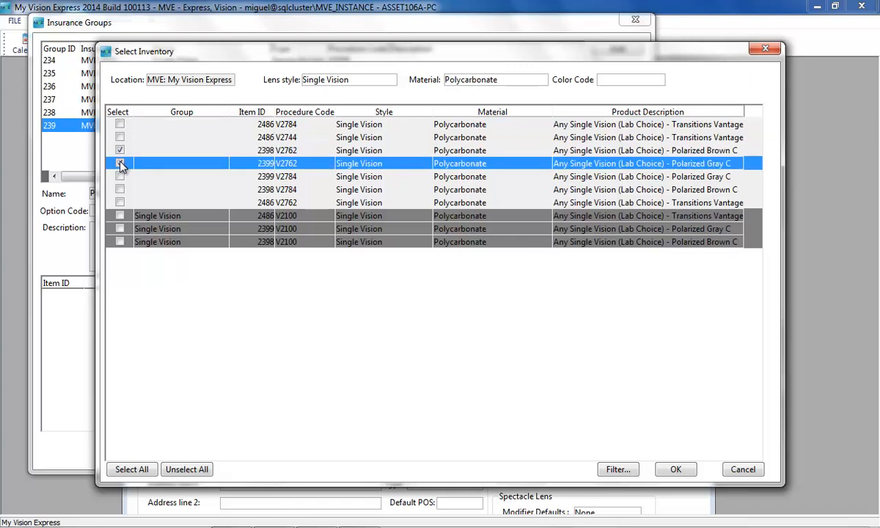
left_click(120, 177)
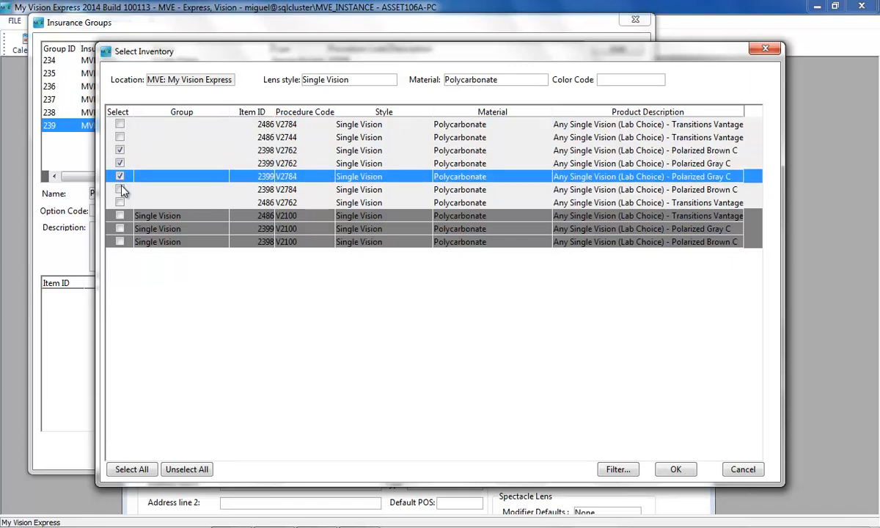
left_click(120, 189)
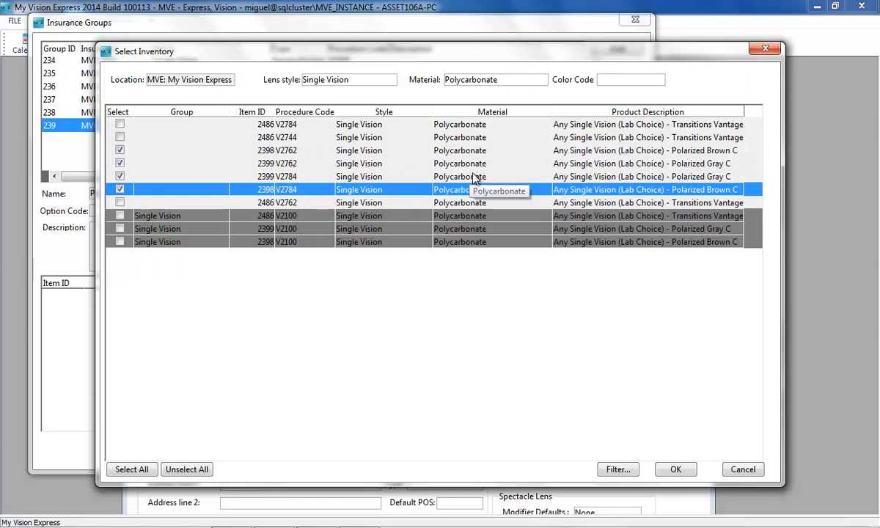
left_click(675, 470)
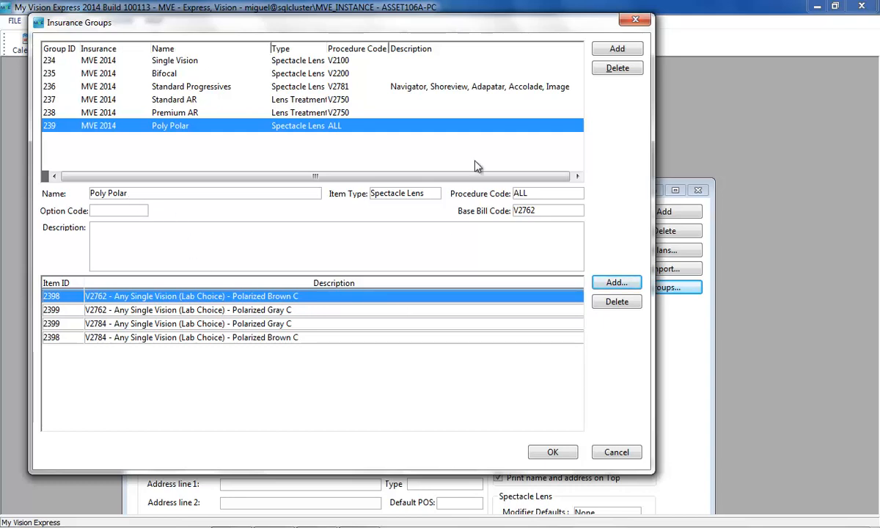
left_click(551, 453)
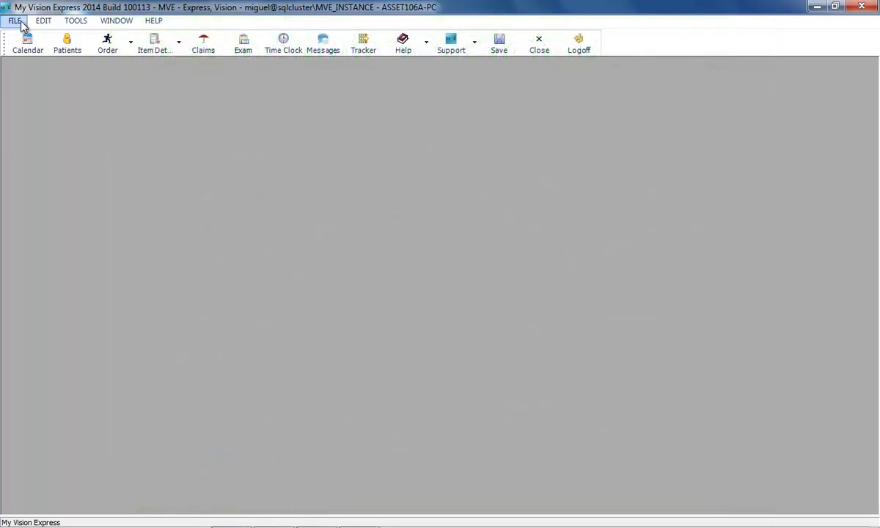
- Open the insurance fee schedule for the MVE 2014 Standard plan and filter its items to spectacle lenses
left_click(18, 21)
mouse_move(73, 184)
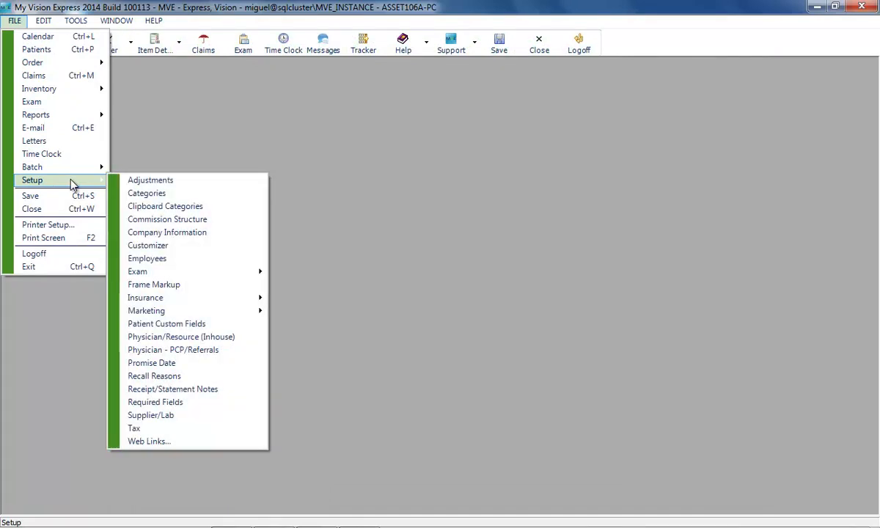
mouse_move(204, 301)
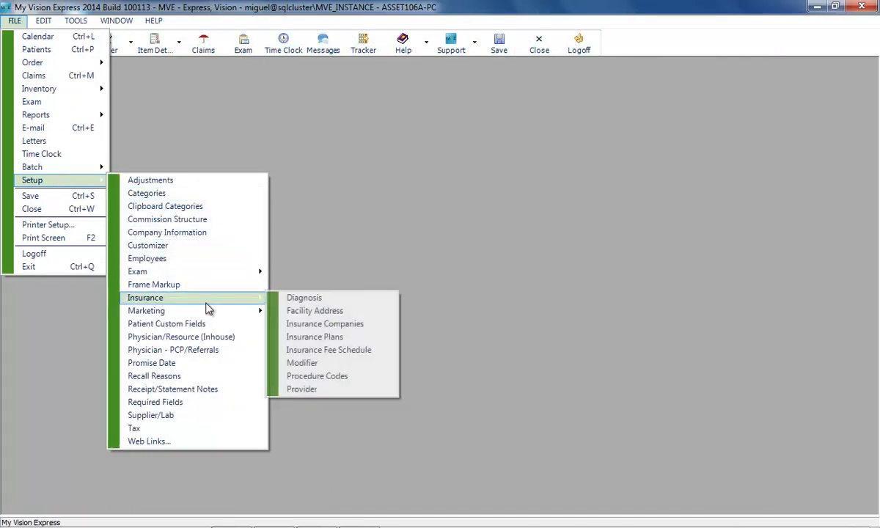
left_click(340, 353)
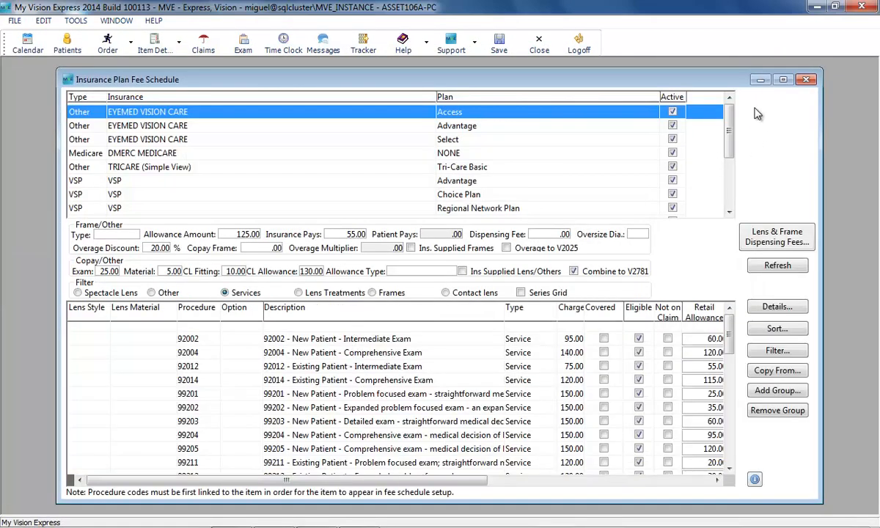
scroll(733, 139, "down", 3)
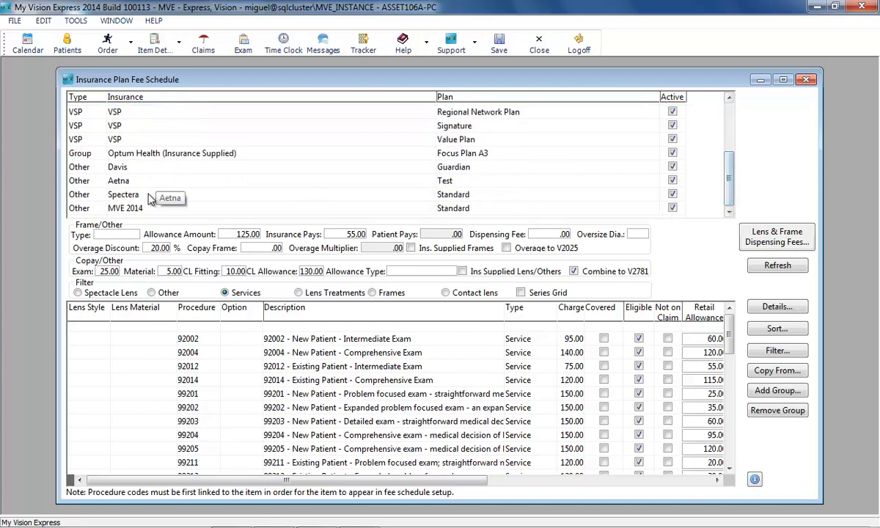
left_click(145, 211)
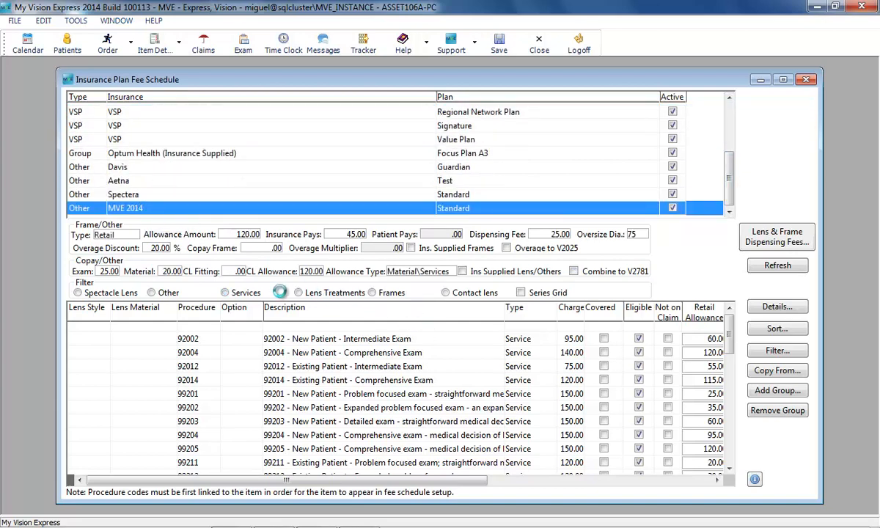
left_click(77, 292)
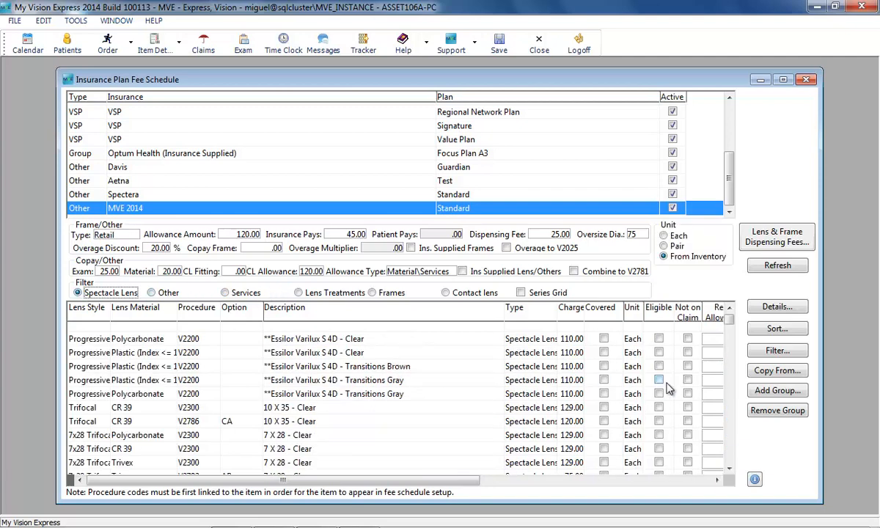
- Add the Single Vision, Bifocal, Standard Progressives and Poly Polar groups to the MVE 2014 Standard fee schedule
left_click(779, 391)
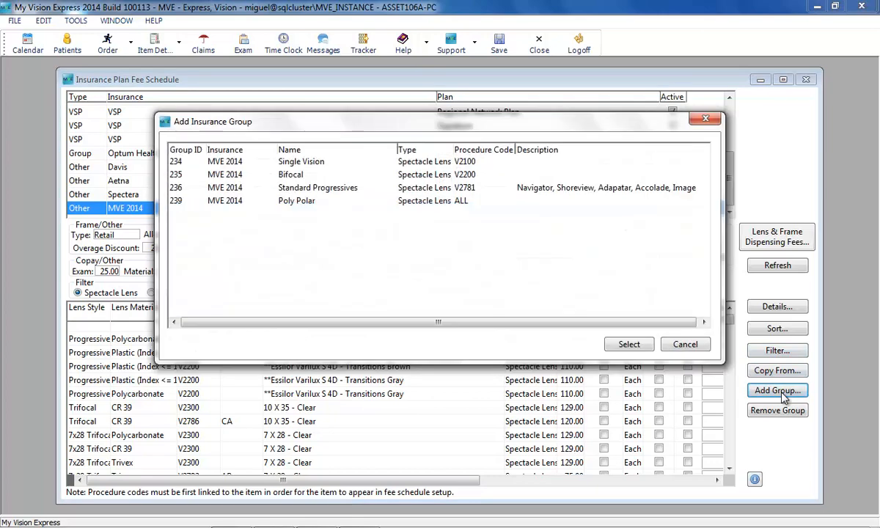
left_click(213, 162)
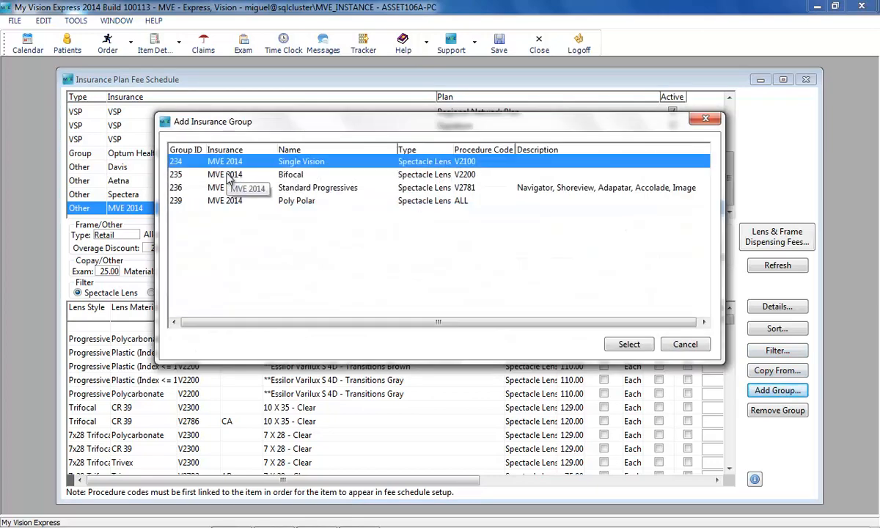
left_click(216, 175, "shift")
left_click(227, 189, "shift")
left_click(223, 201, "shift")
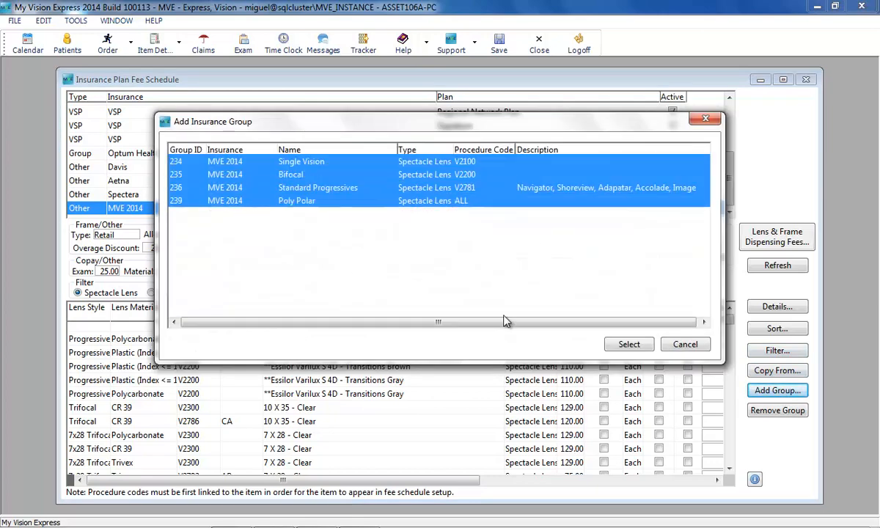
left_click(627, 344)
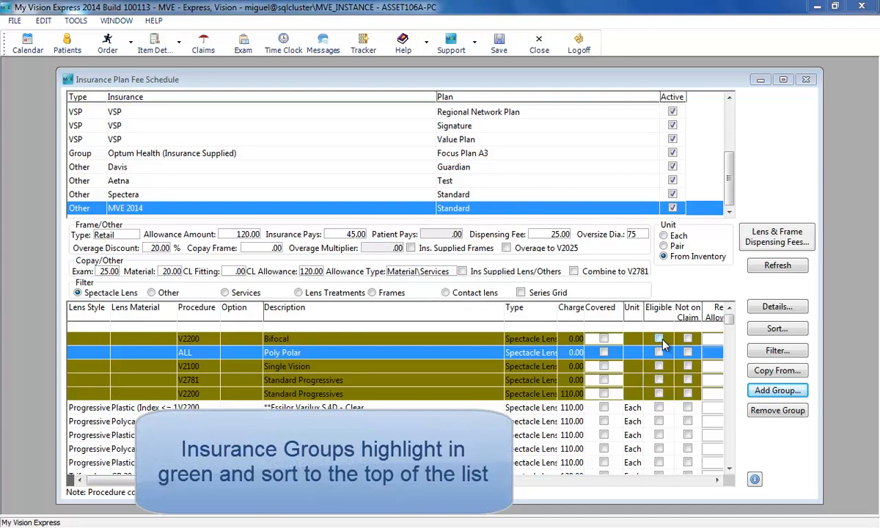
- Mark the Bifocal, Poly Polar, Single Vision and both Standard Progressives group rows as eligible
left_click(659, 339)
left_click(659, 353)
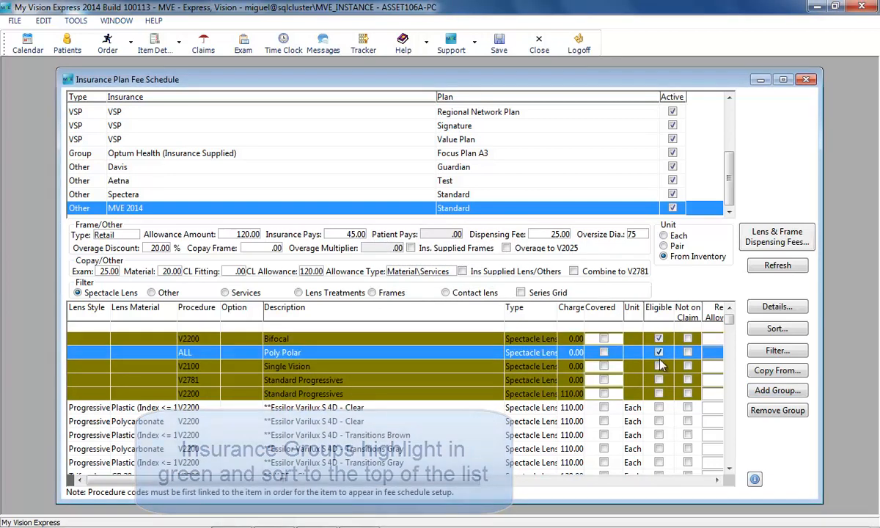
left_click(658, 366)
left_click(658, 380)
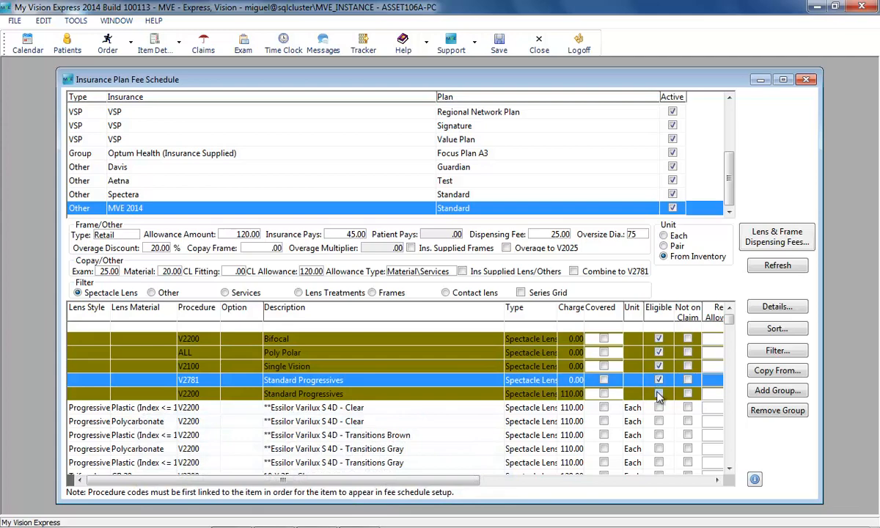
left_click(658, 393)
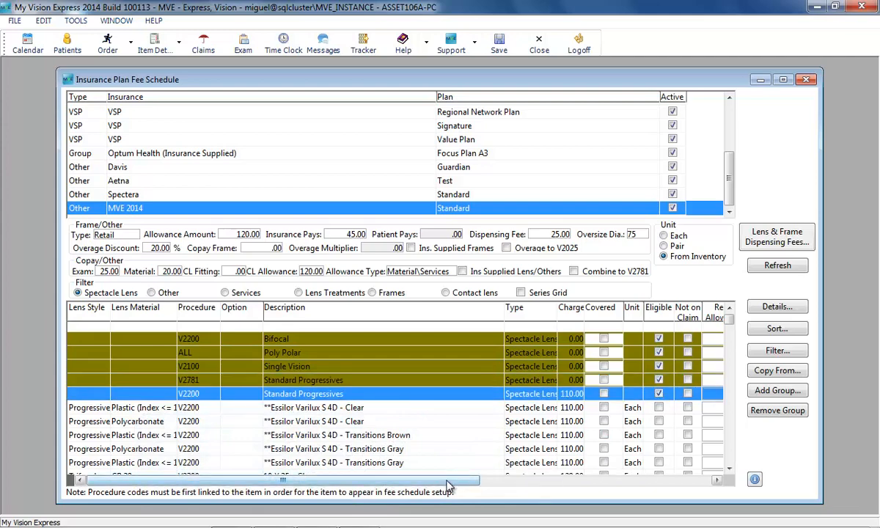
left_click_drag(449, 484, 555, 506)
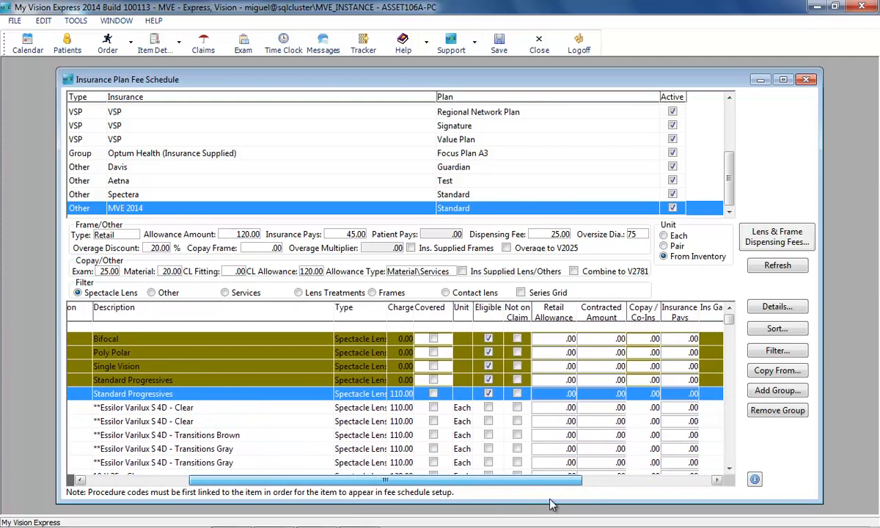
- Set the Bifocal group's retail allowance to 110.00, accepting the value above the charge, and its contracted amount to 40.00
left_click(564, 339)
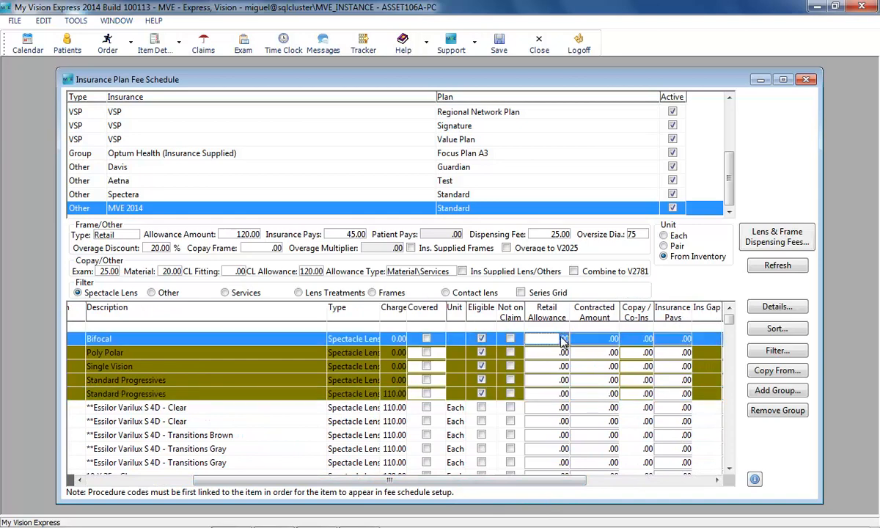
type("110")
key("Return")
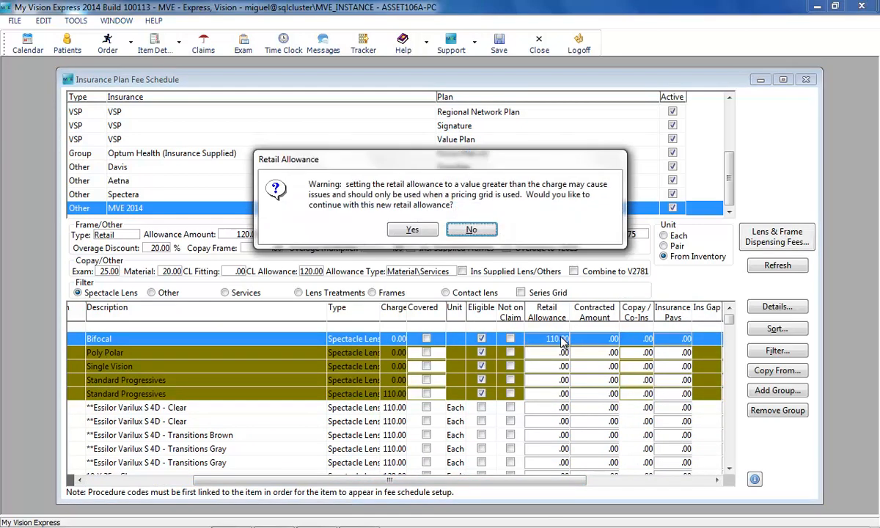
left_click(412, 231)
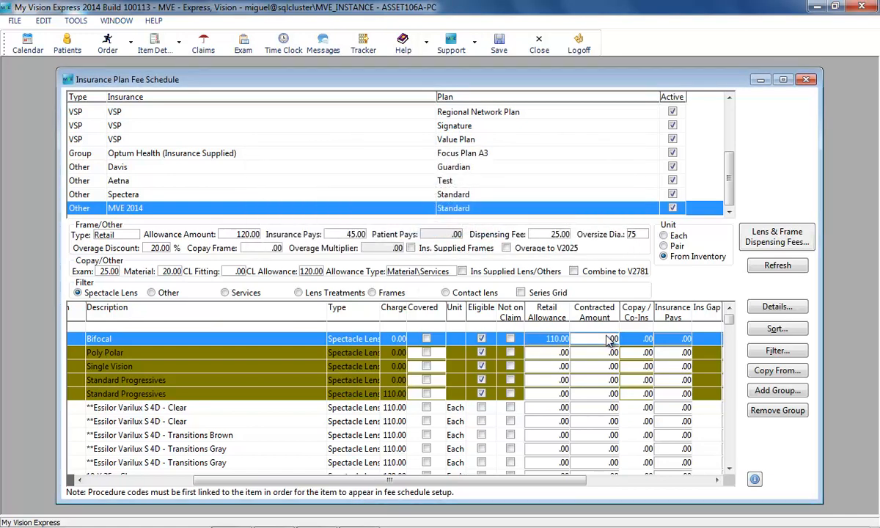
type("40")
key("Return")
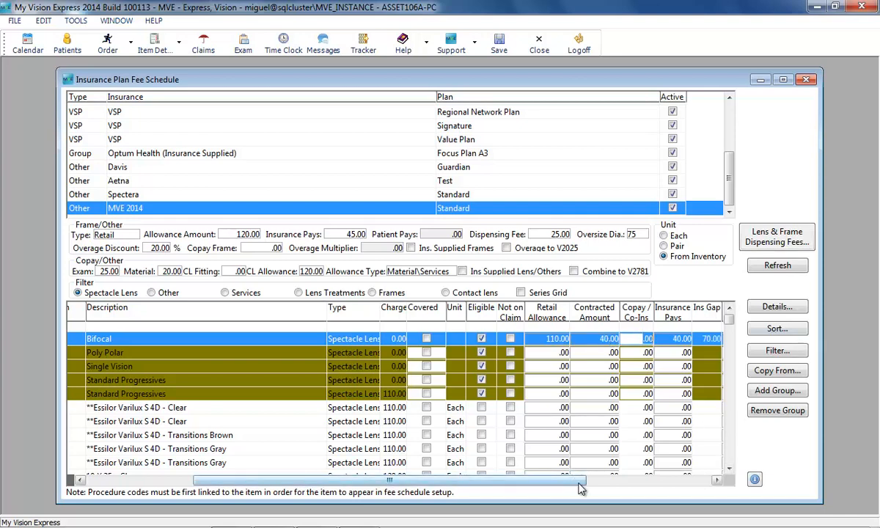
- Set the Bifocal group's overage discount to 100.00 with the discount type Percent
left_click_drag(583, 481, 632, 481)
left_click(661, 340)
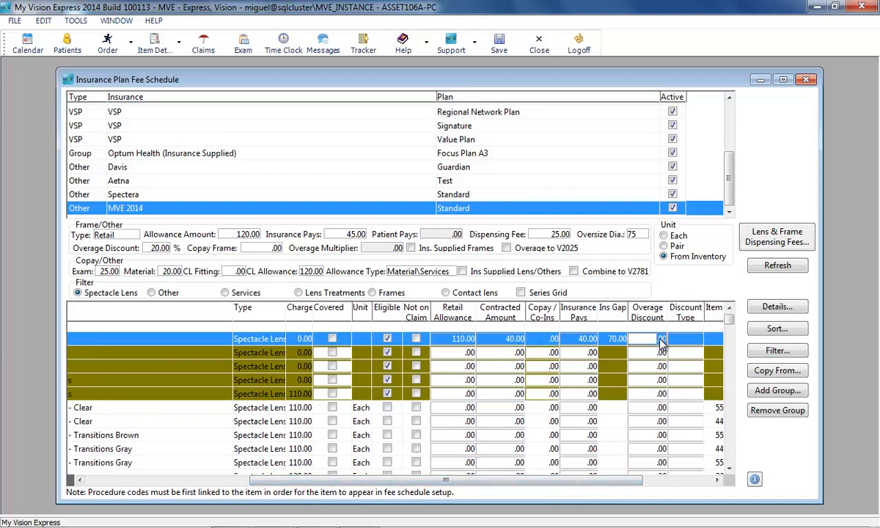
left_click(681, 335)
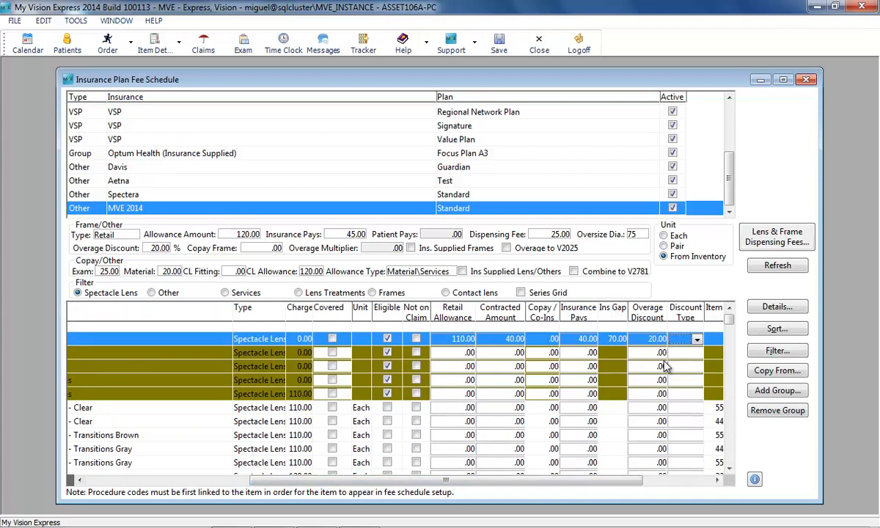
left_click(657, 340)
type("10.00")
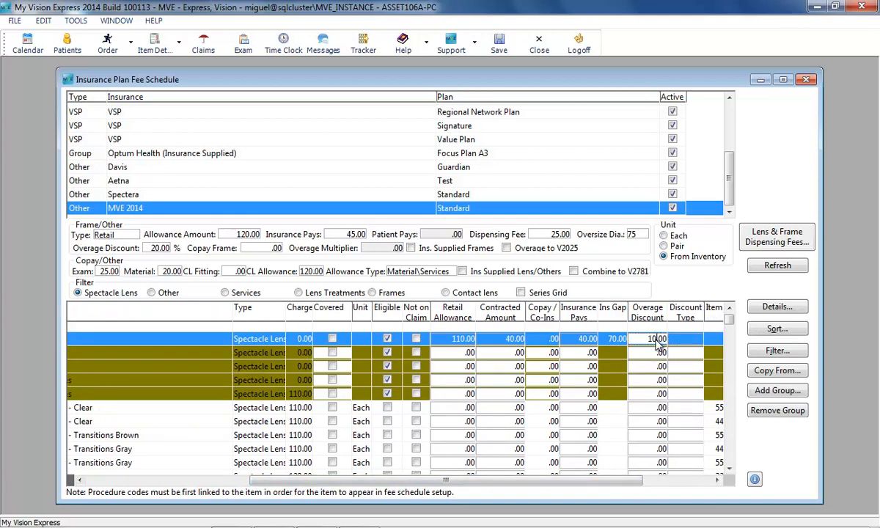
left_click(695, 339)
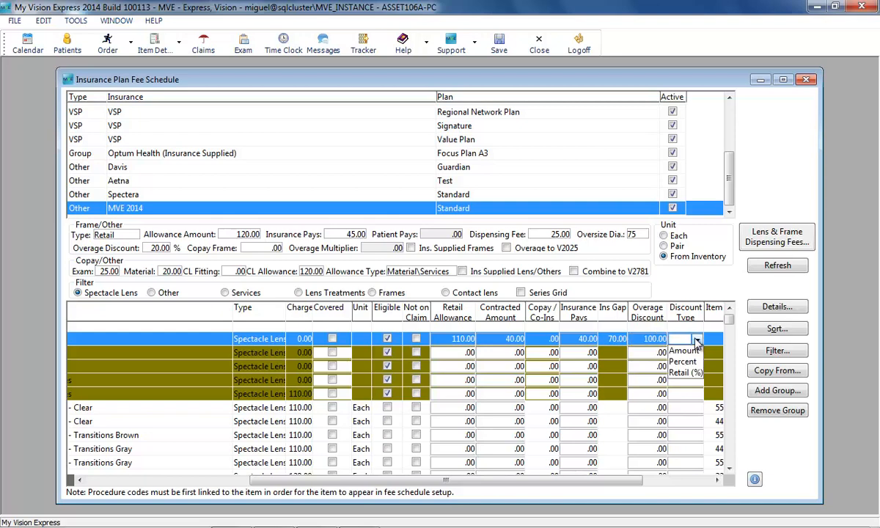
left_click(685, 362)
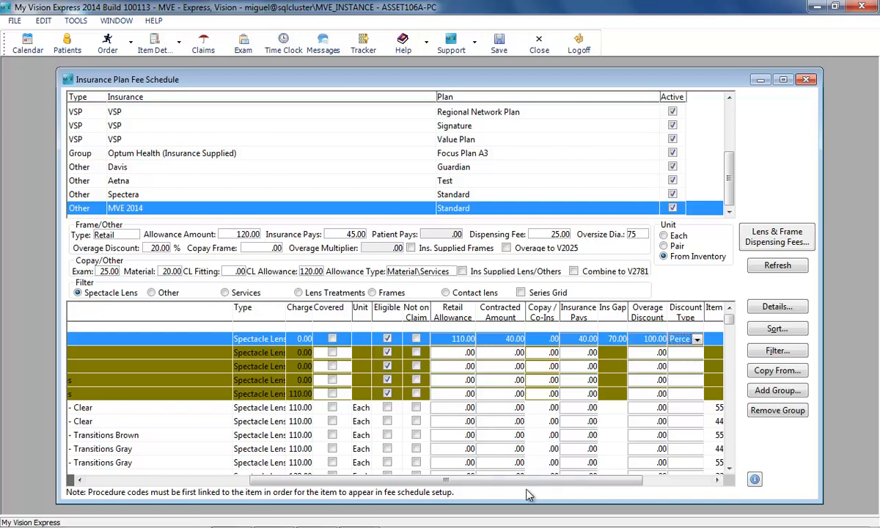
- Set the Poly Polar group's retail allowance to 120.00, contracted amount to 60.00 and copay to 40.00
left_click_drag(526, 481, 460, 481)
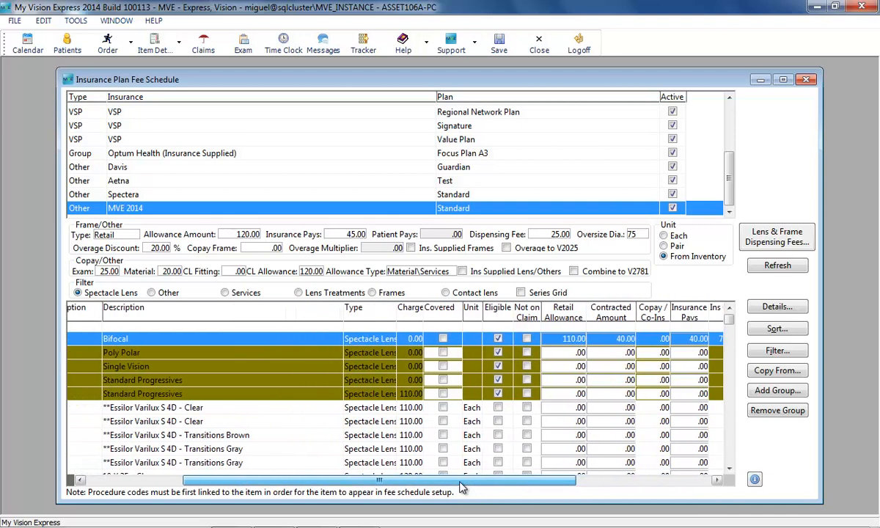
left_click(569, 355)
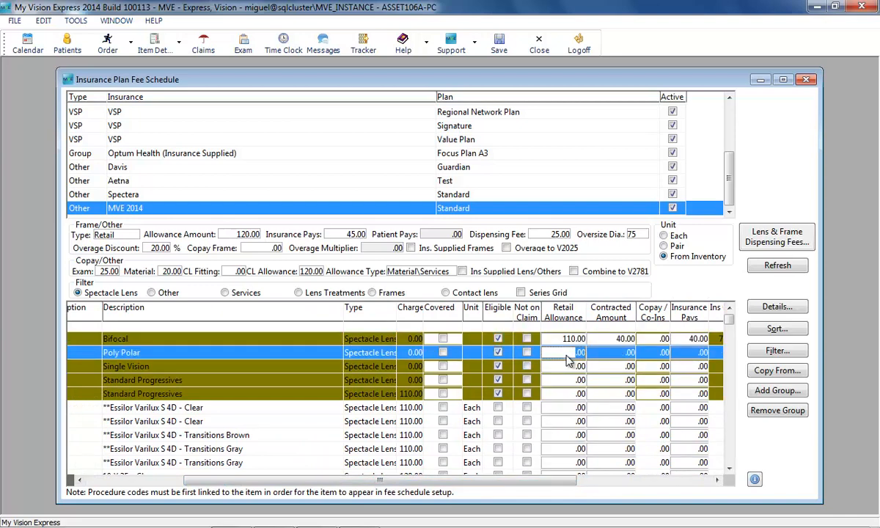
type("120")
left_click(615, 355)
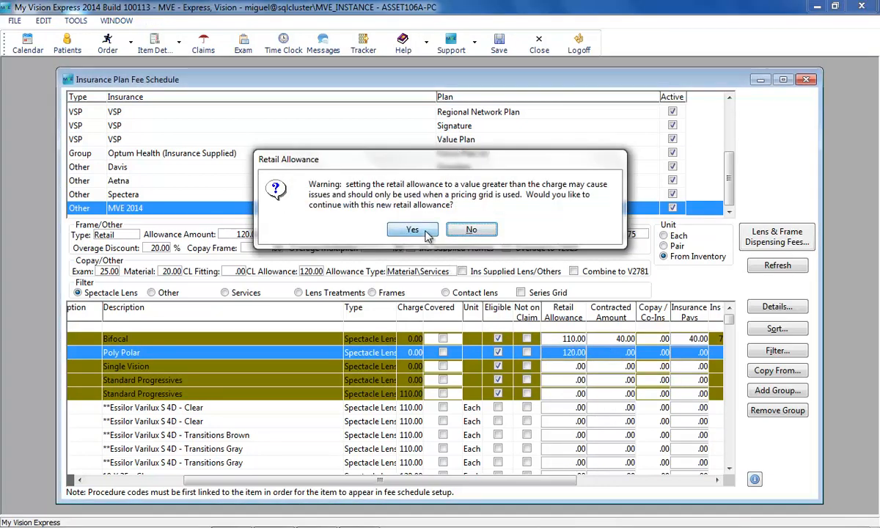
left_click(425, 233)
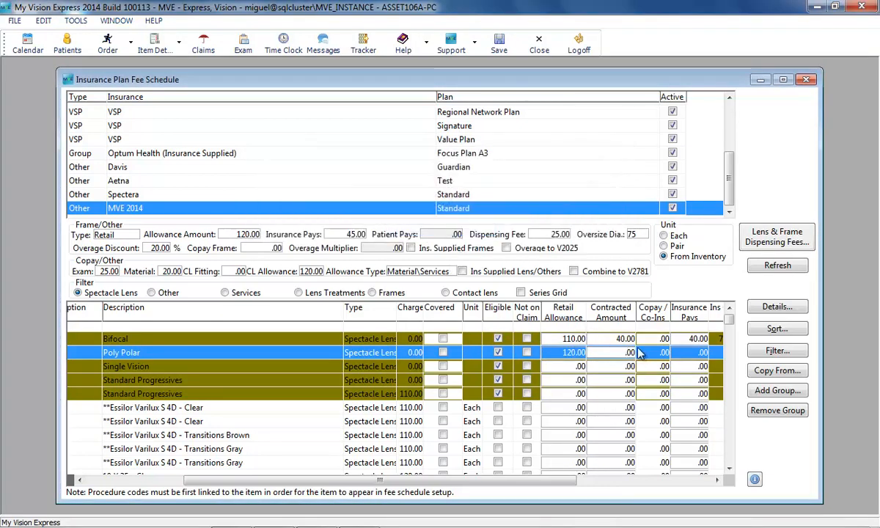
type("60")
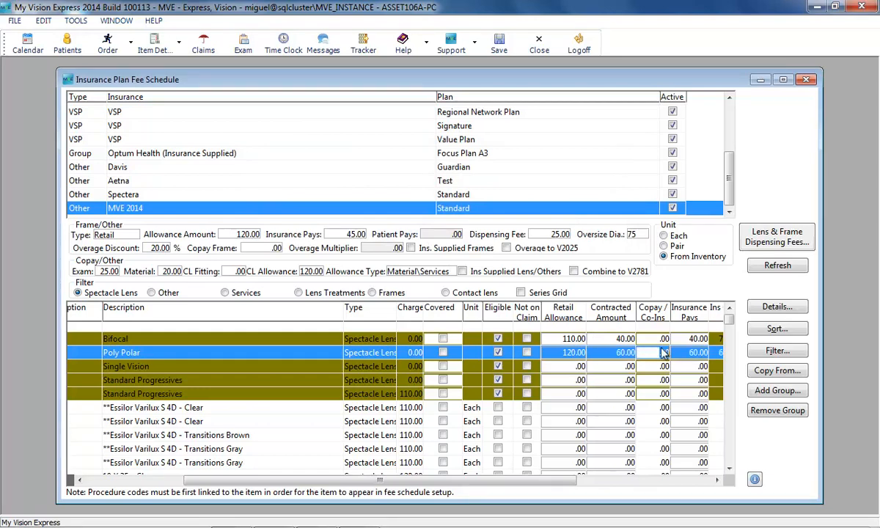
left_click(655, 357)
key("Tab")
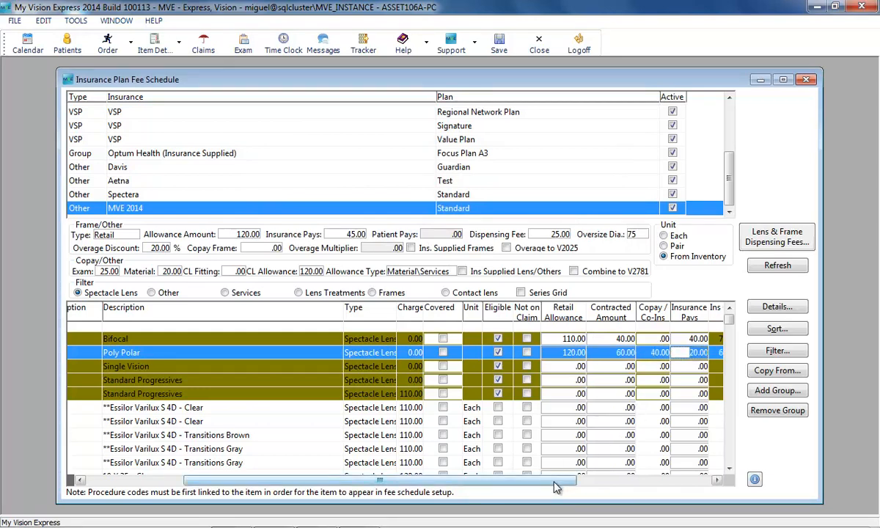
- Set the Poly Polar group's overage discount to 100.00 with the discount type Percent
left_click_drag(555, 481, 636, 481)
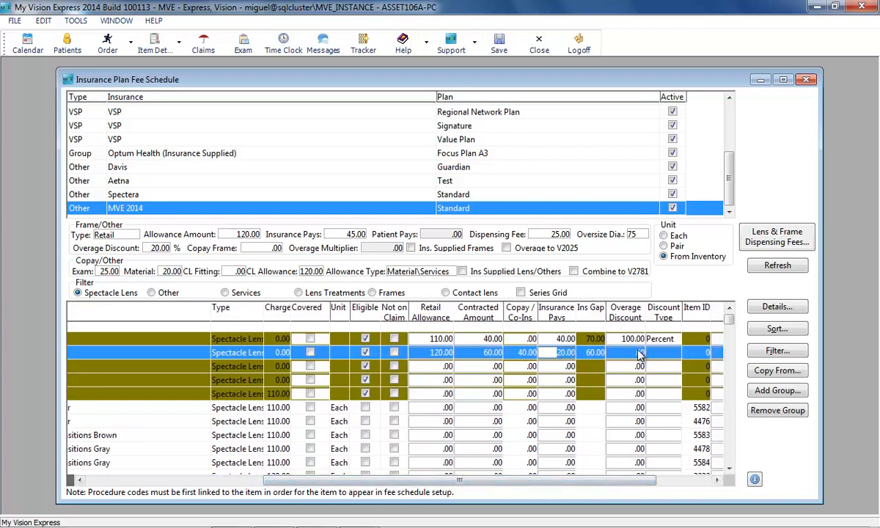
left_click(639, 354)
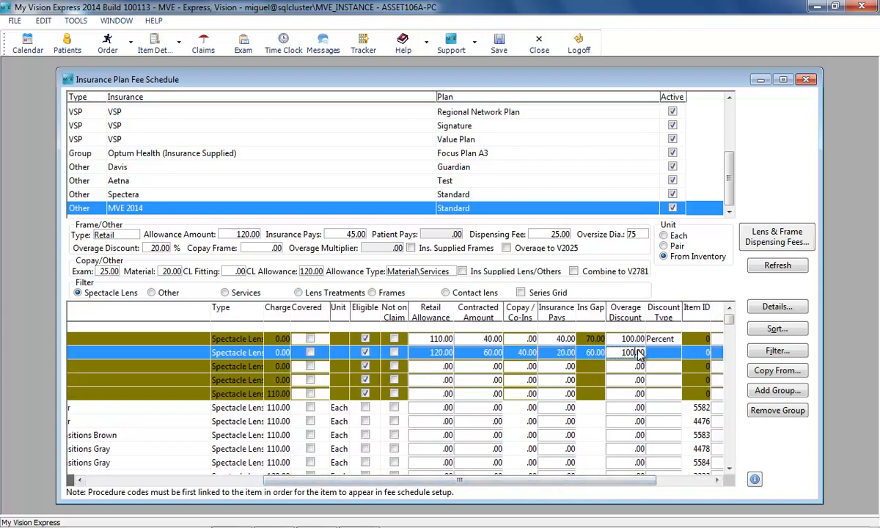
left_click(673, 353)
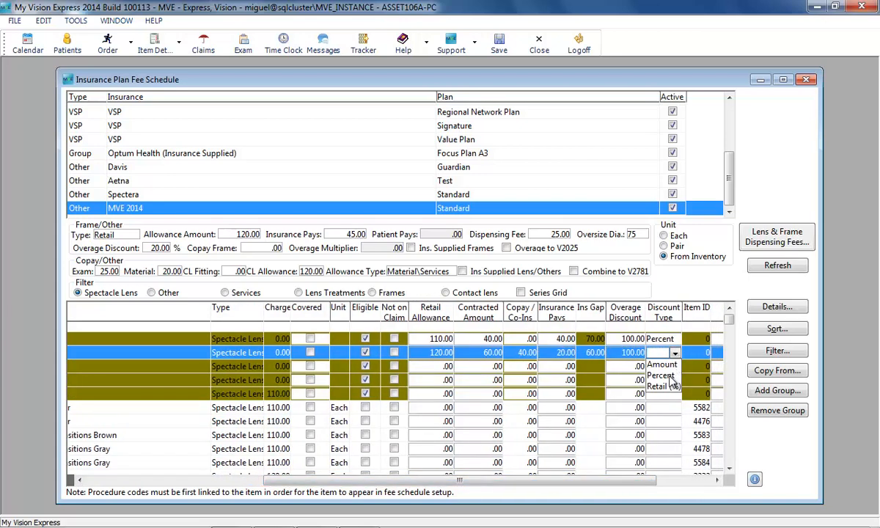
left_click(672, 379)
left_click_drag(570, 482, 484, 484)
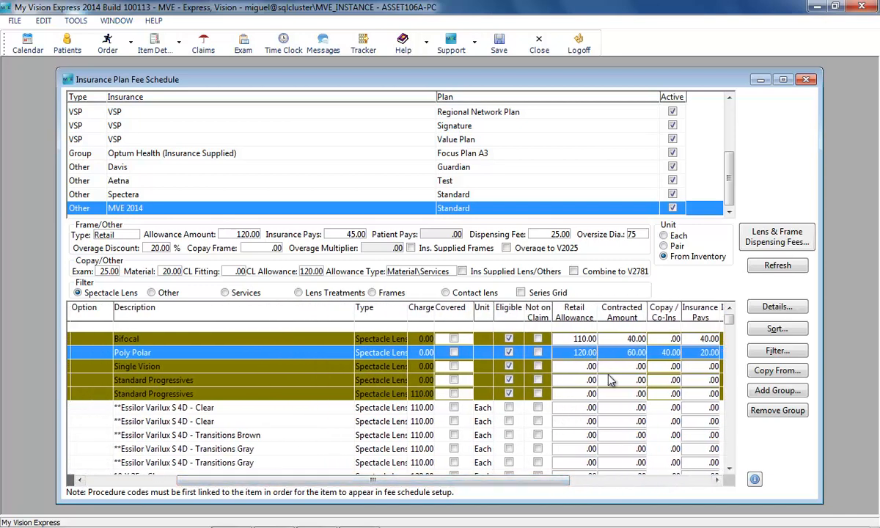
- Add the Standard AR and Premium AR lens treatment groups to the MVE 2014 Standard fee schedule and mark both as eligible
left_click(298, 293)
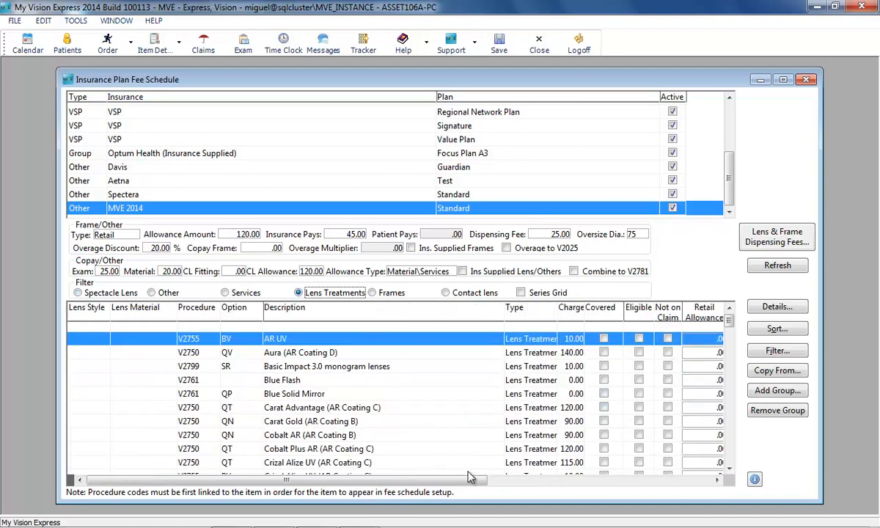
left_click(777, 390)
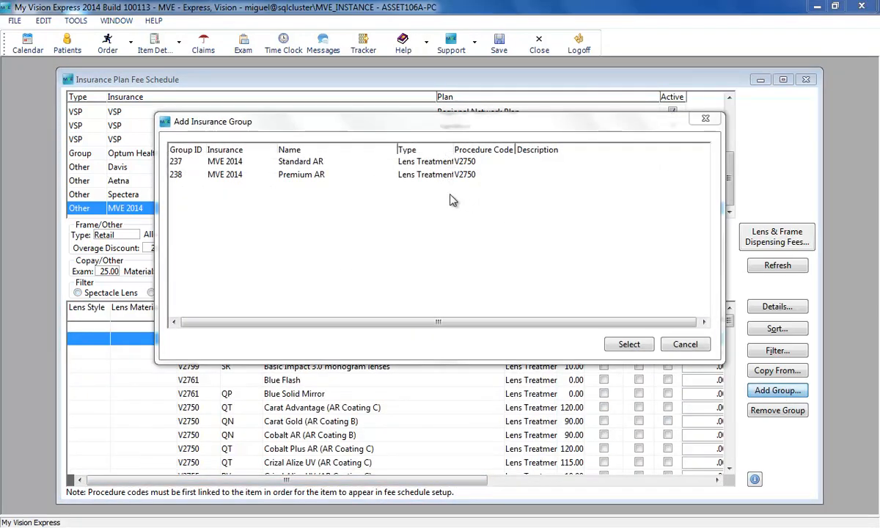
left_click(317, 167)
left_click(290, 174, "shift")
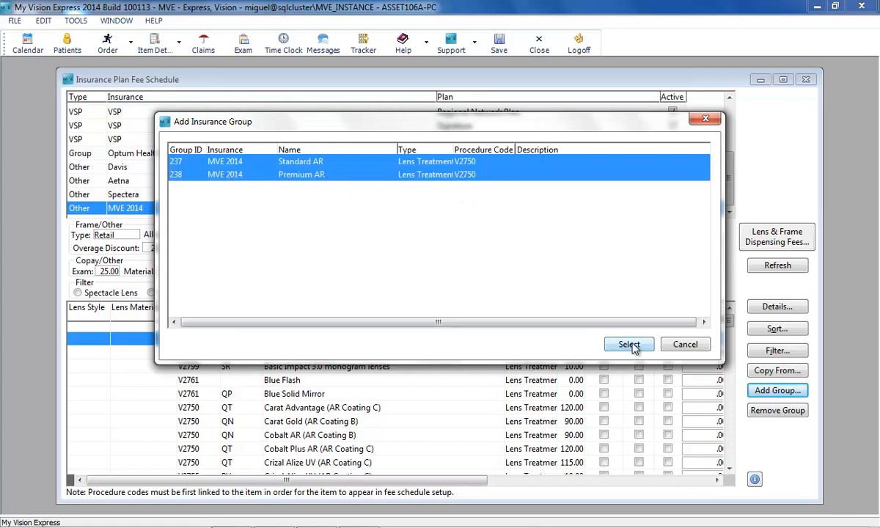
left_click(627, 344)
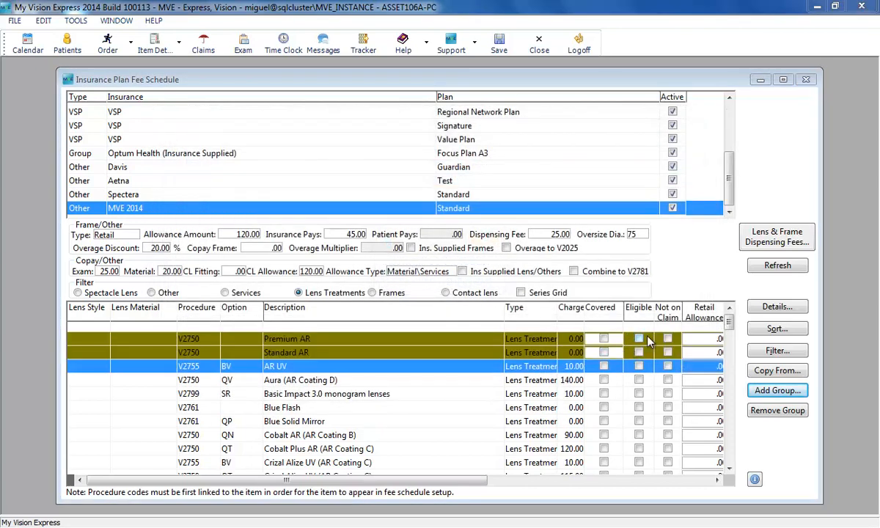
left_click(639, 339)
left_click(639, 353)
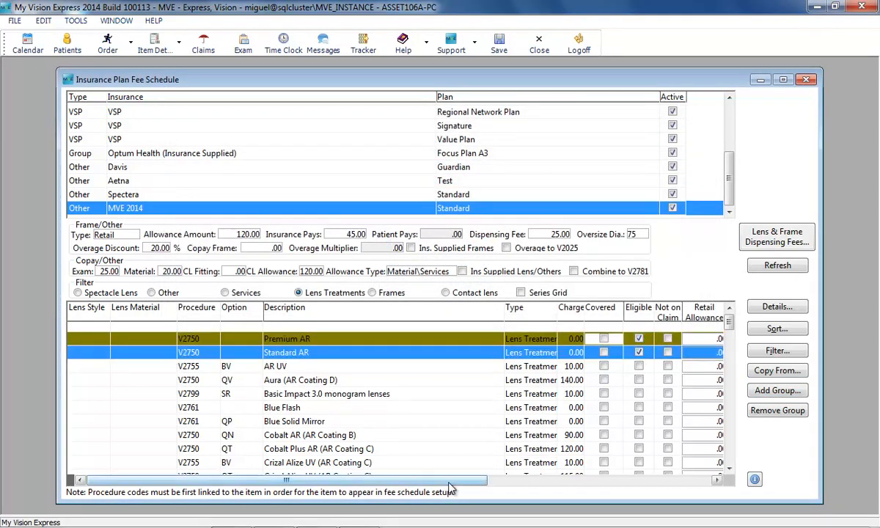
- Set the Premium AR group's retail allowance to 50.00, contracted amount to 30.00 and copay to 20.00
left_click_drag(451, 481, 562, 495)
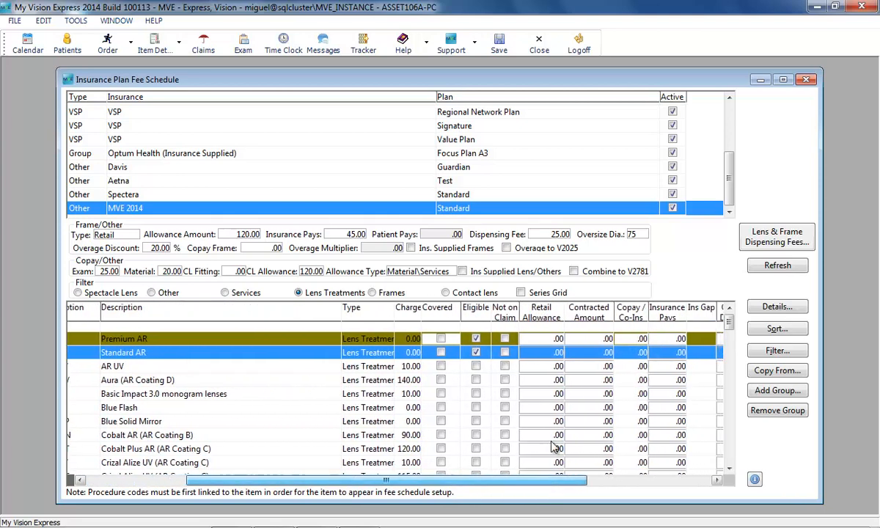
left_click(543, 343)
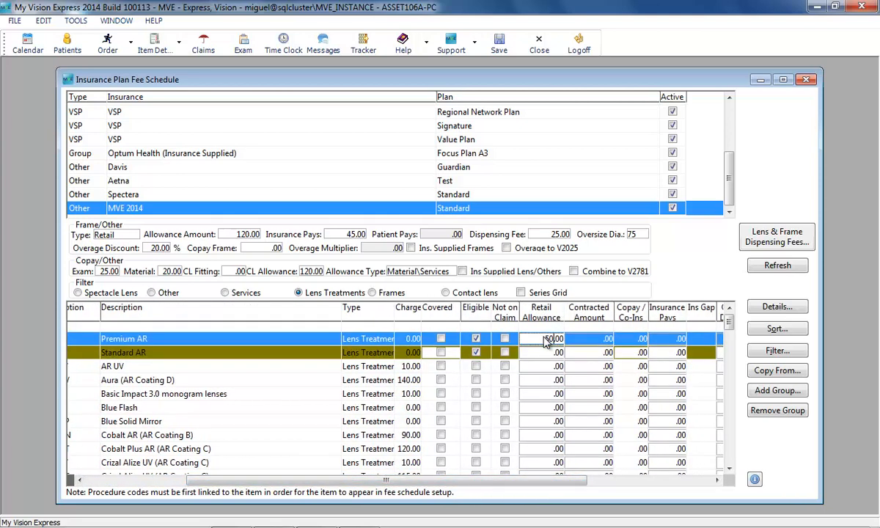
left_click(602, 341)
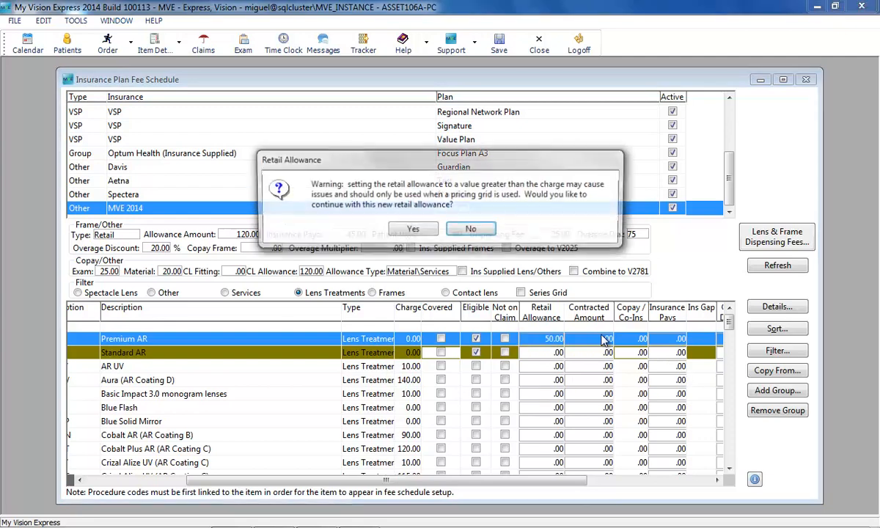
left_click(413, 229)
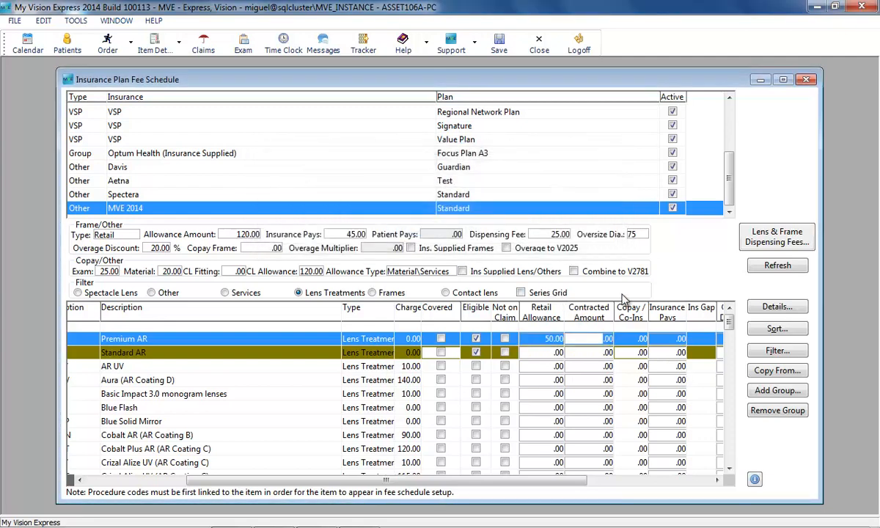
type("30")
key("Tab")
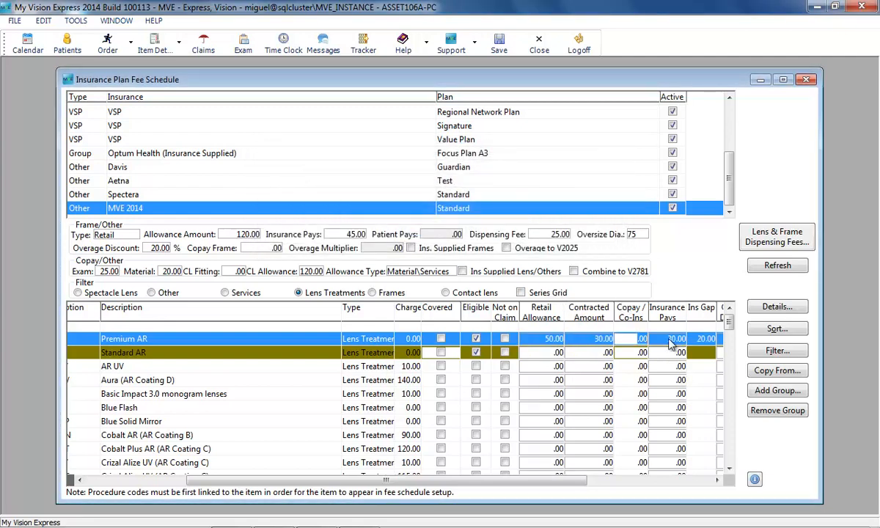
left_click_drag(546, 482, 586, 482)
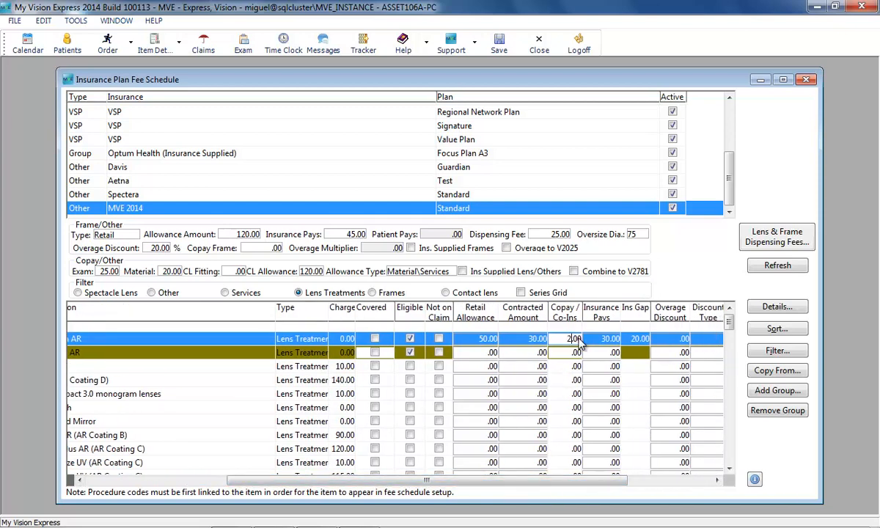
type("20")
key("Tab")
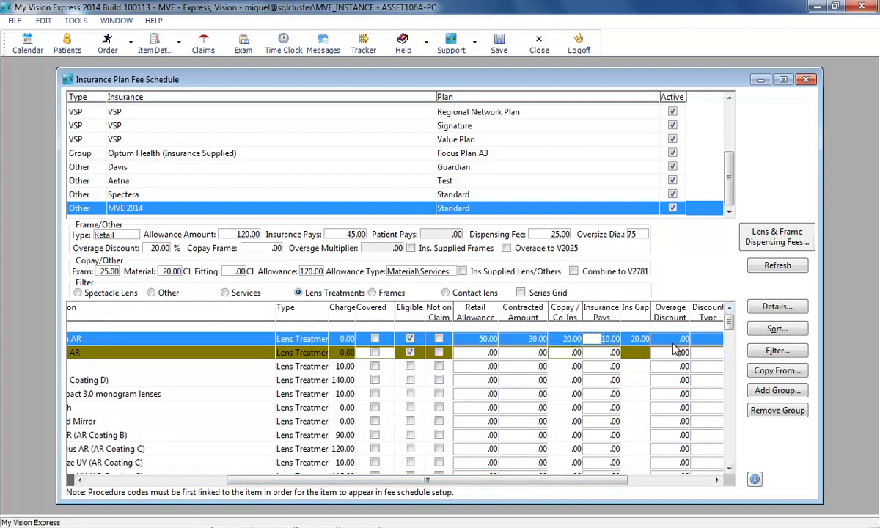
- Set the Premium AR group's overage discount to 100.00 with the discount type Percent
left_click(679, 341)
type("10")
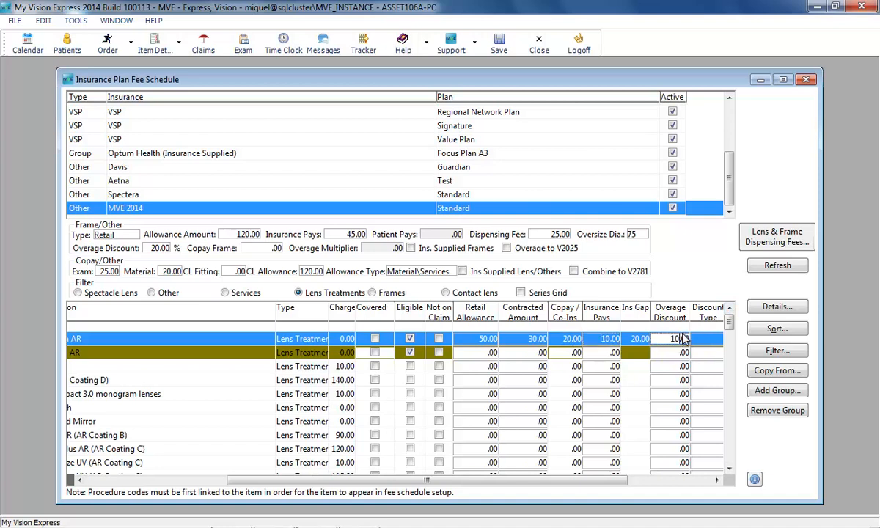
type("0")
left_click(721, 341)
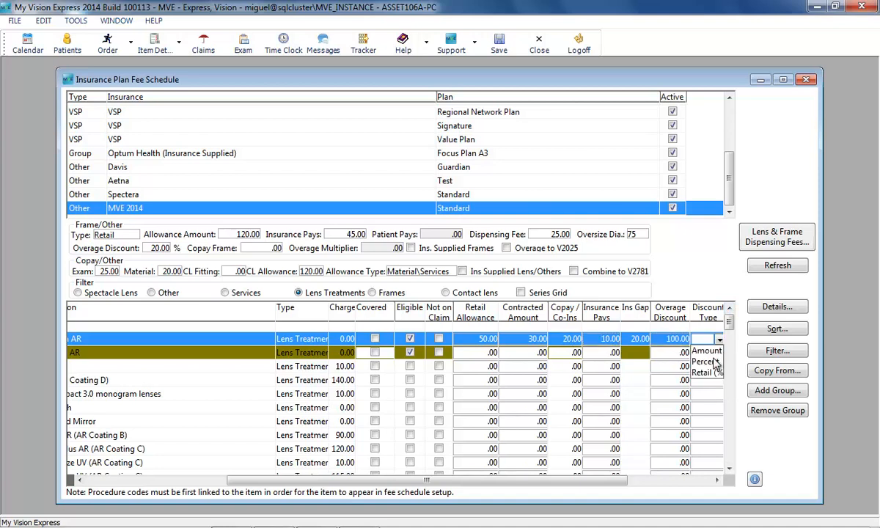
left_click(710, 362)
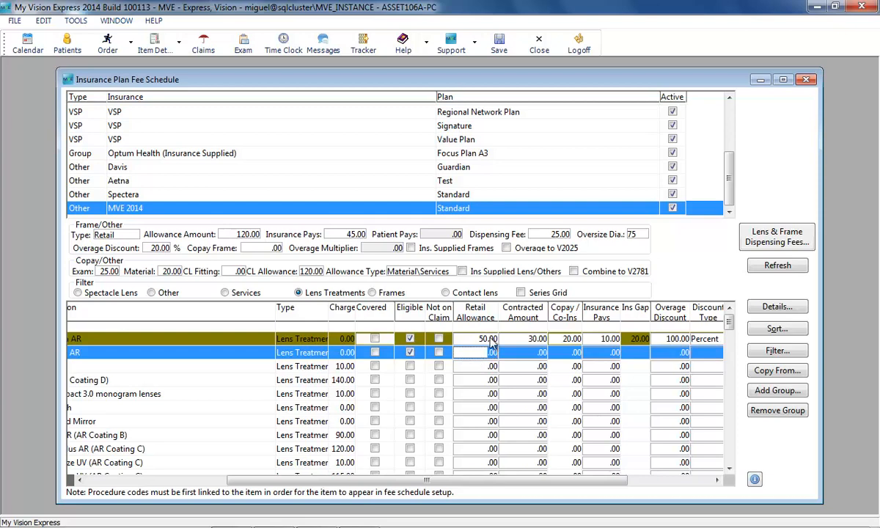
- Set the Standard AR group's retail allowance to 75.00, accepting the value above the charge, contracted amount to 40.00 and copay to 30.00
key("Tab")
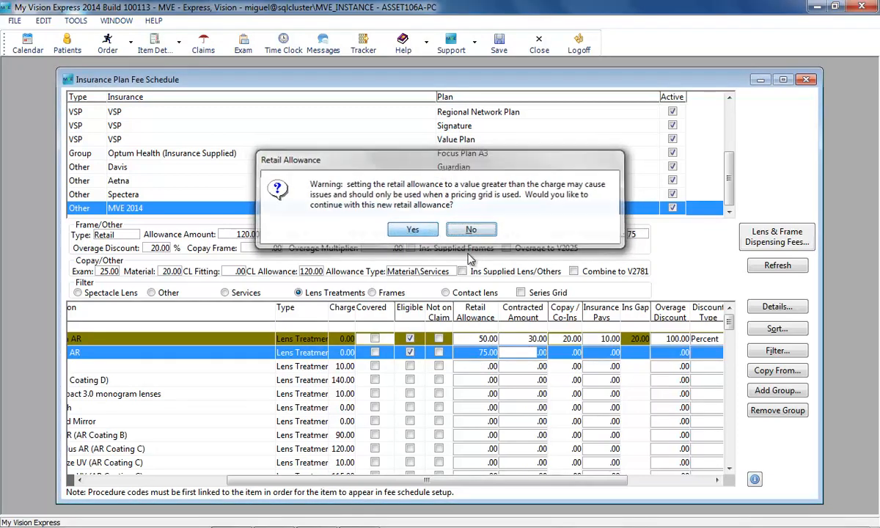
left_click(411, 228)
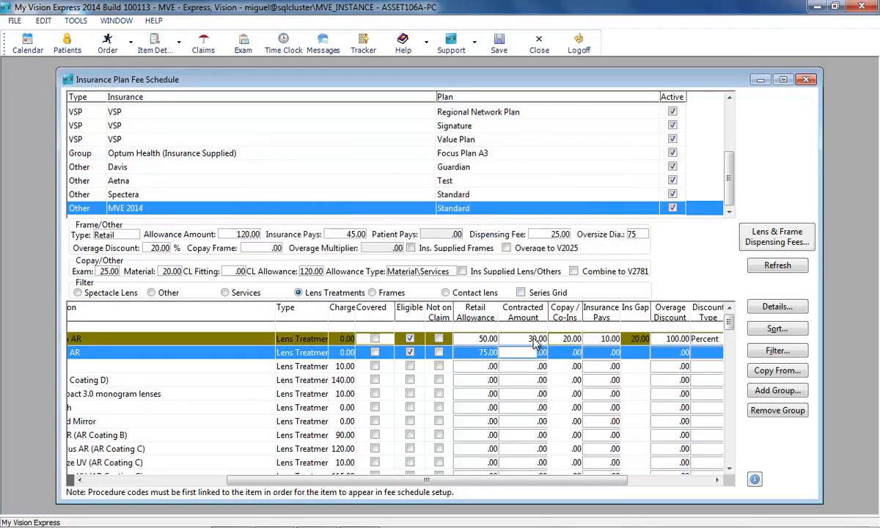
key("Tab")
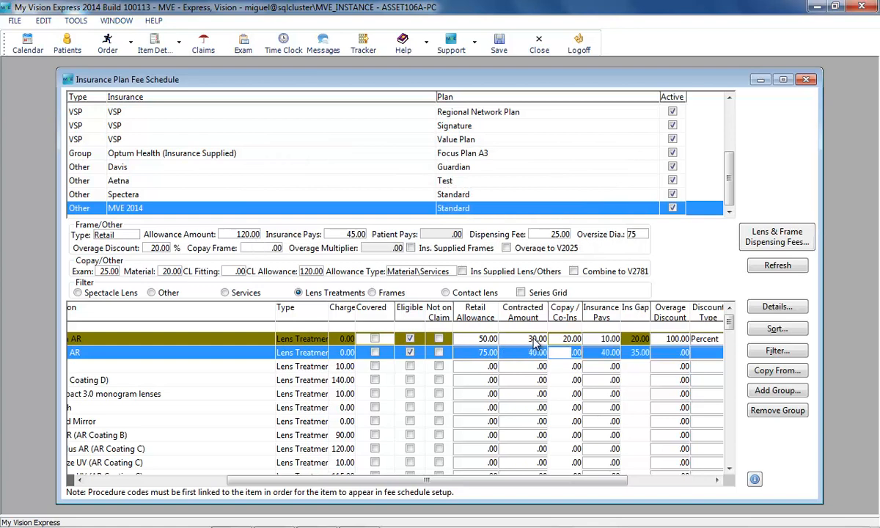
key("Tab")
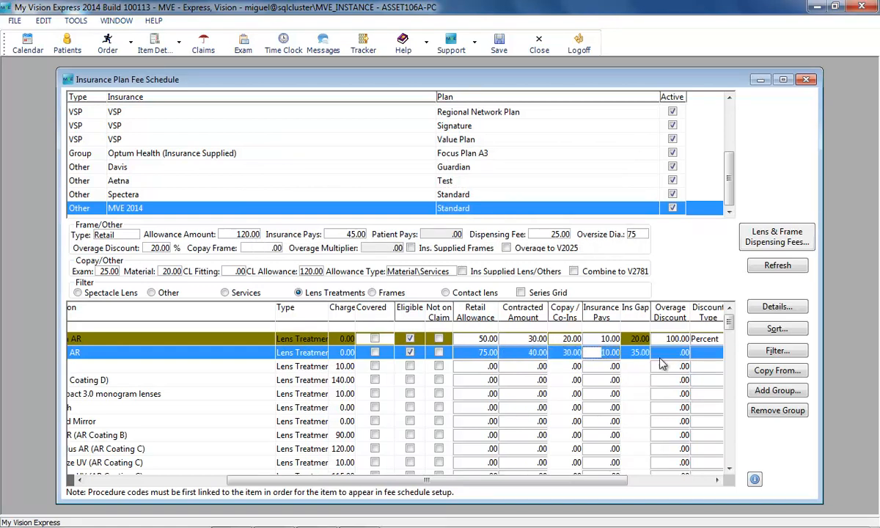
- Set the Standard AR group's overage discount to 100.00 with the discount type Percent, and save and close the fee schedule
key("Tab")
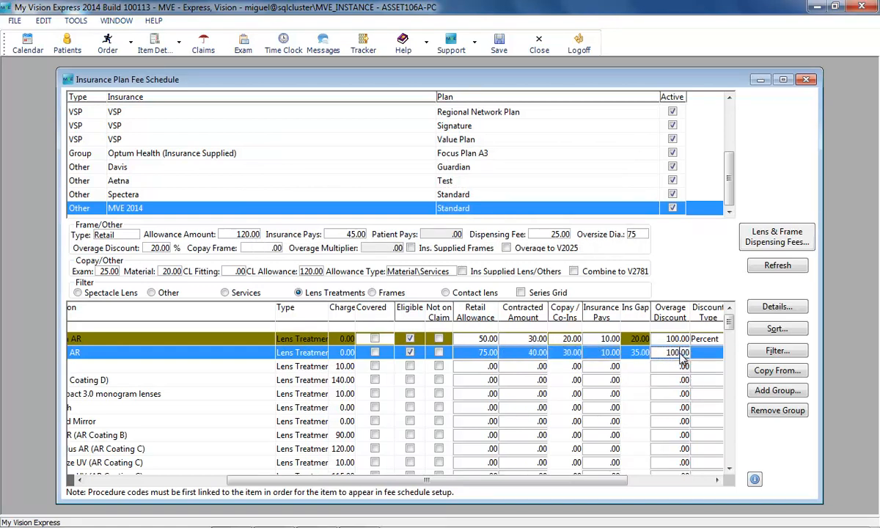
left_click(714, 352)
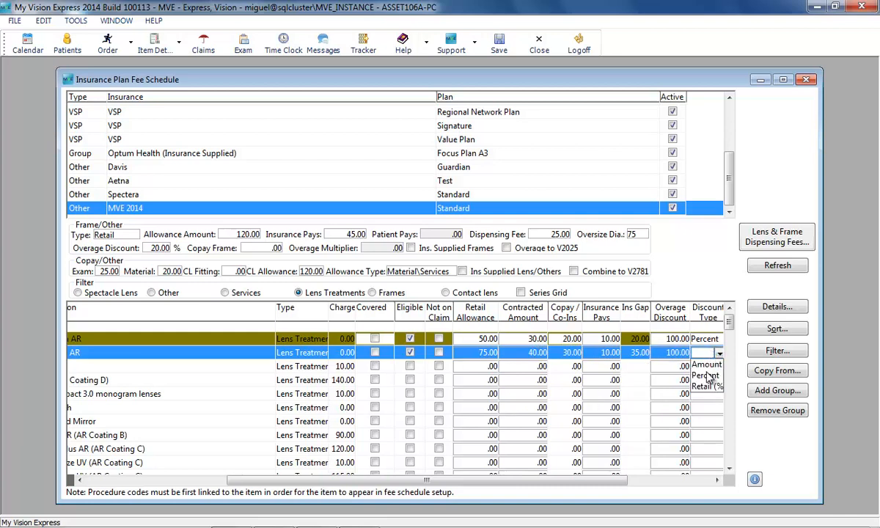
left_click(708, 375)
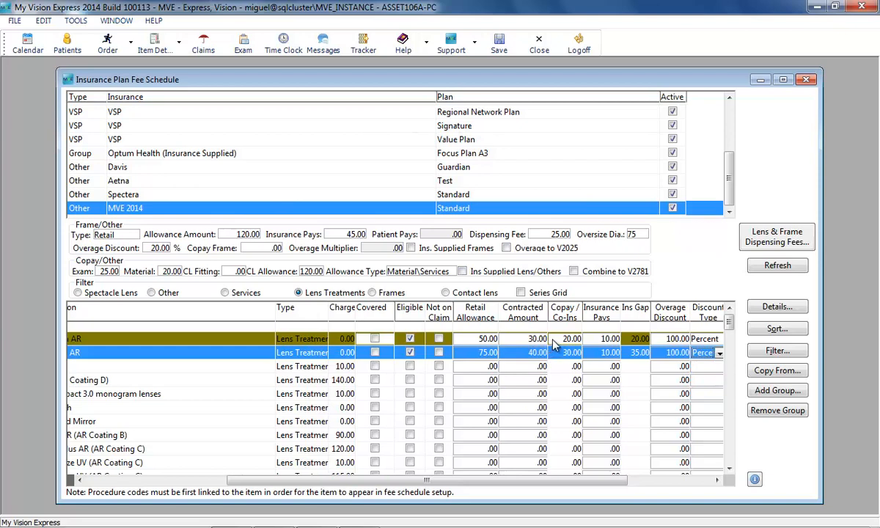
left_click(498, 44)
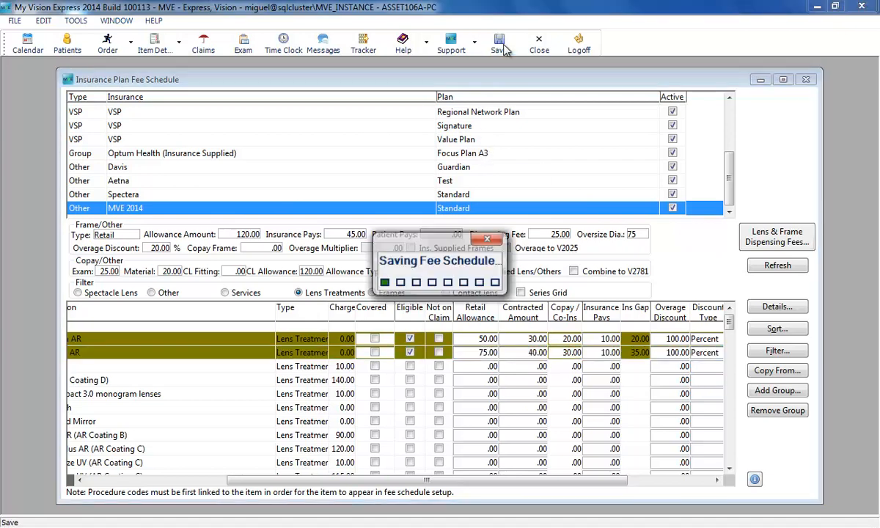
left_click(805, 79)
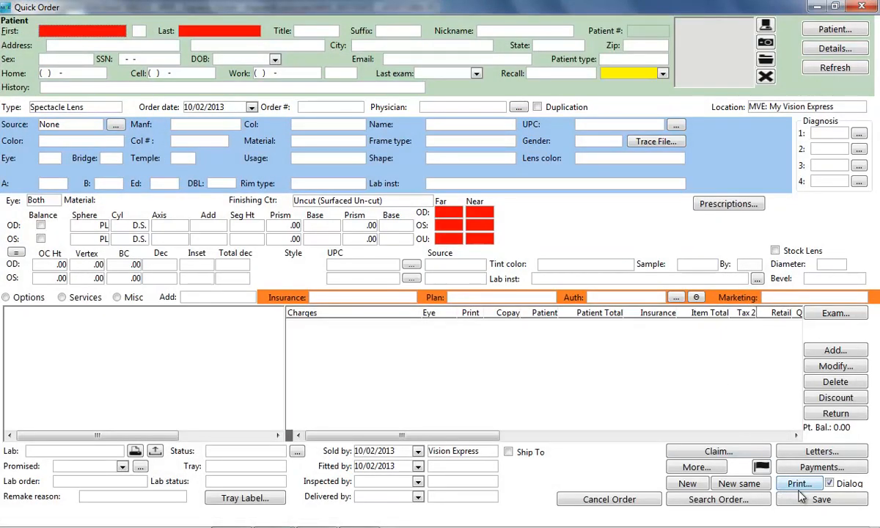
- Open the existing spectacle lens order with the 659.00 balance and set its insurance to Primary Vision - MVE 2014
left_click(743, 500)
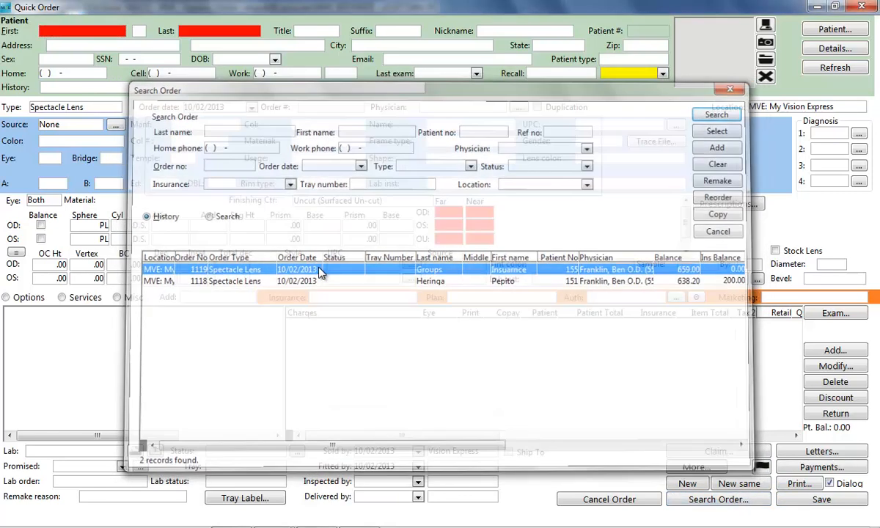
double_click(320, 273)
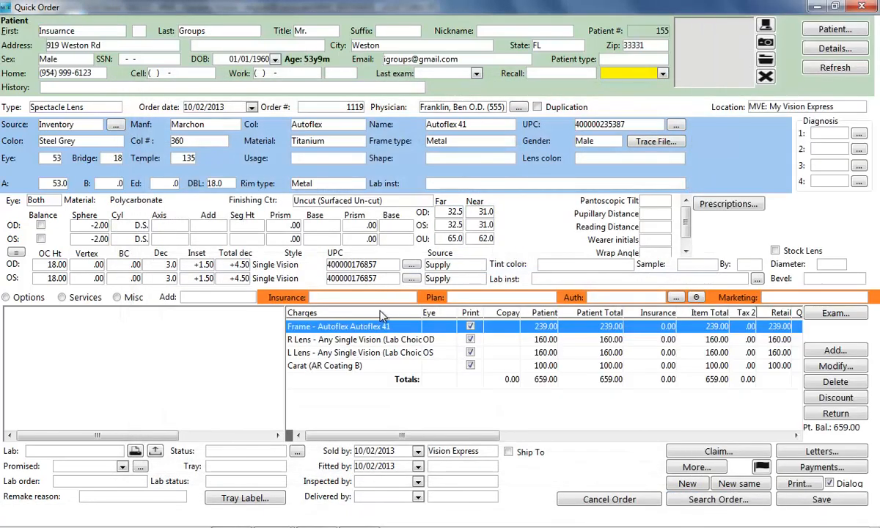
left_click(338, 297)
left_click(349, 311)
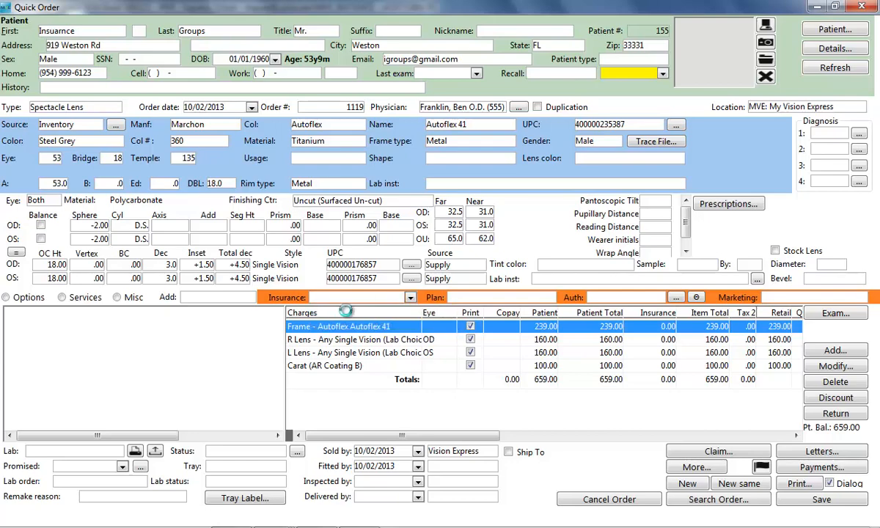
- Review the right lens's procedure code charges and apply the Standard (Primary) plan to the order
left_click(358, 341)
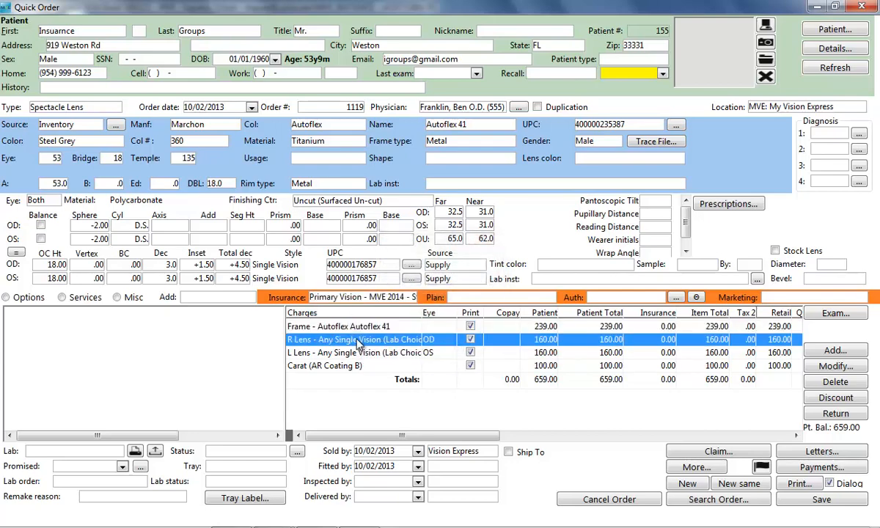
double_click(358, 341)
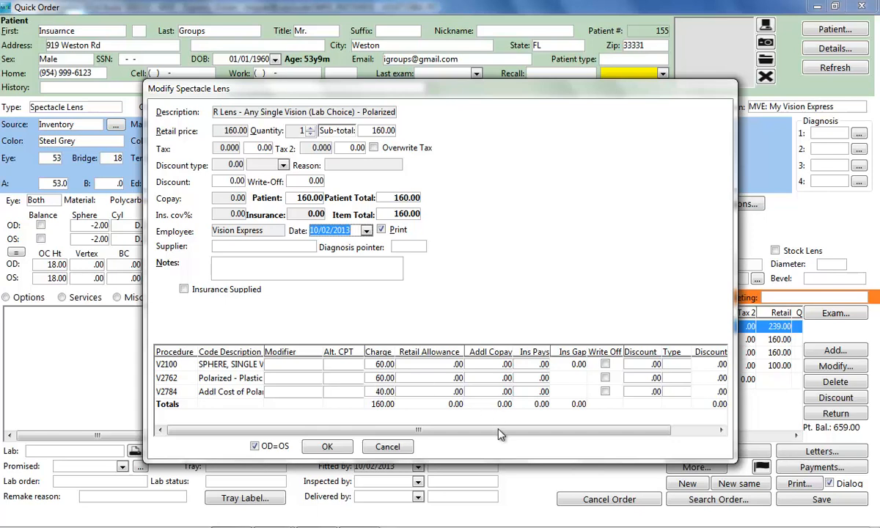
left_click(328, 446)
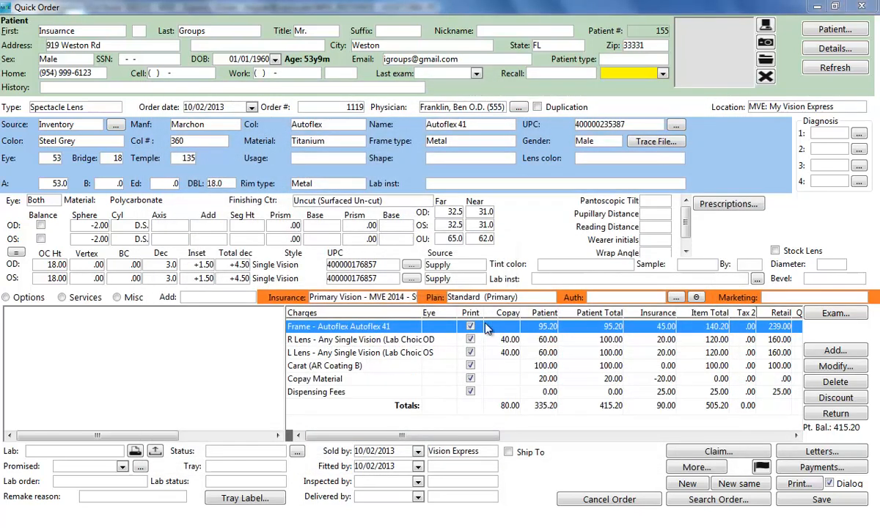
- Examine how the Poly Polar group applies to the right lens's procedure codes under the plan, and save the order
double_click(362, 342)
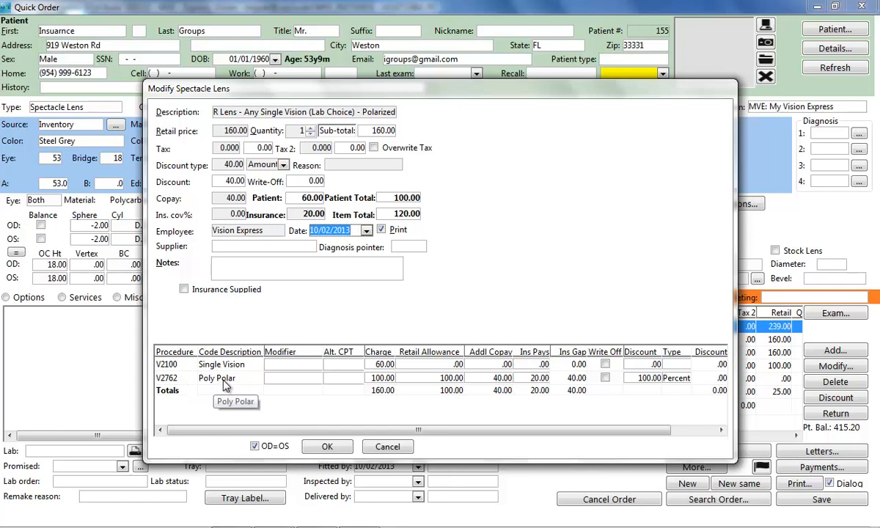
left_click(319, 444)
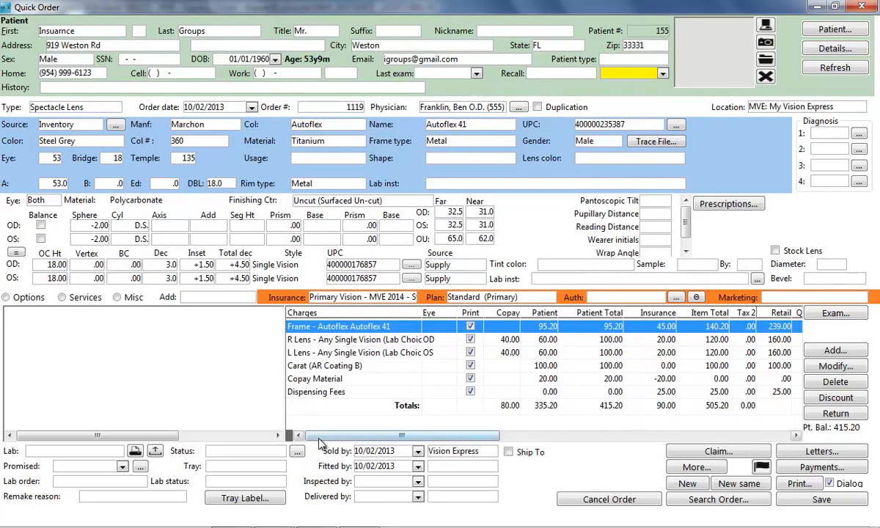
left_click(832, 500)
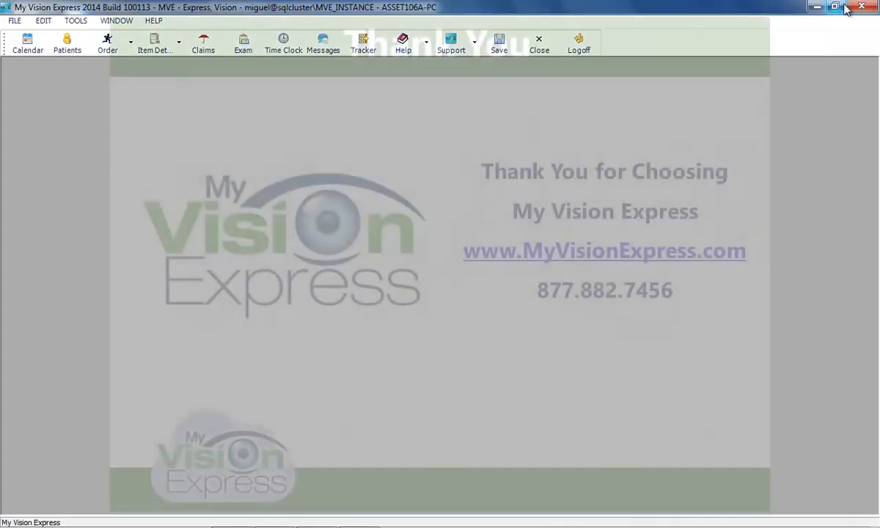